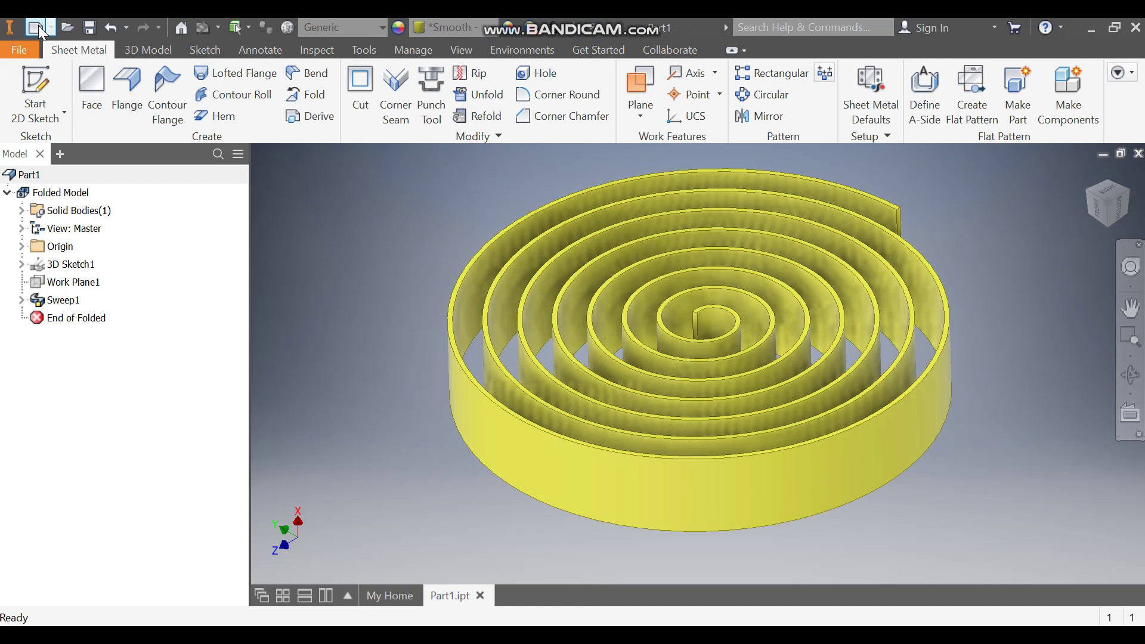
Start a new file and choose the Metric Standard (mm).ipt part template
click(37, 27)
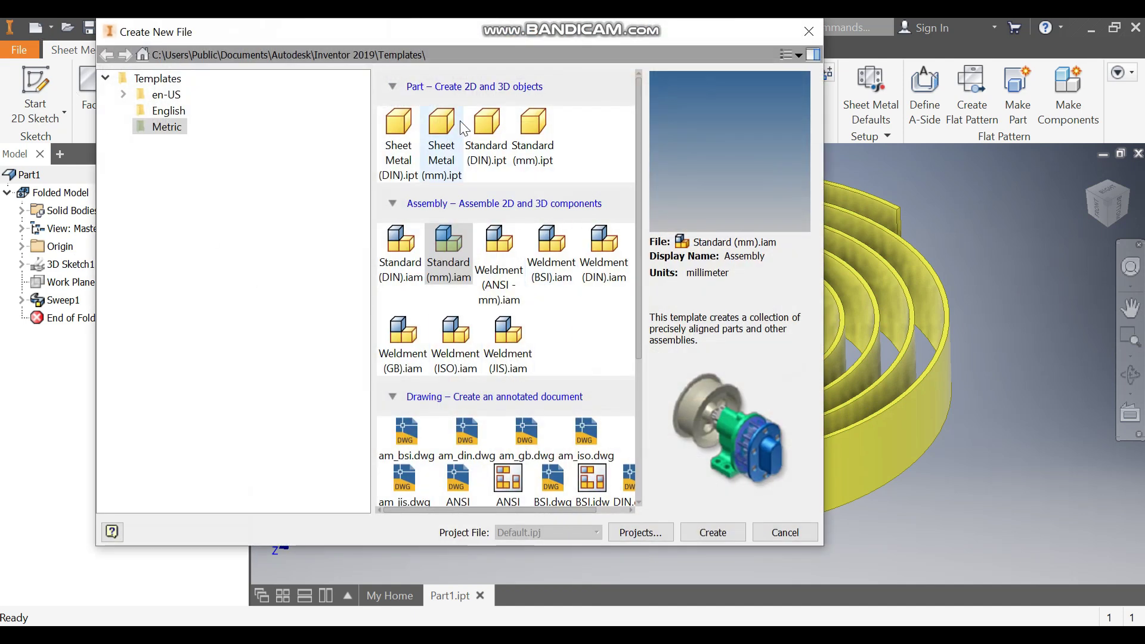
click(533, 126)
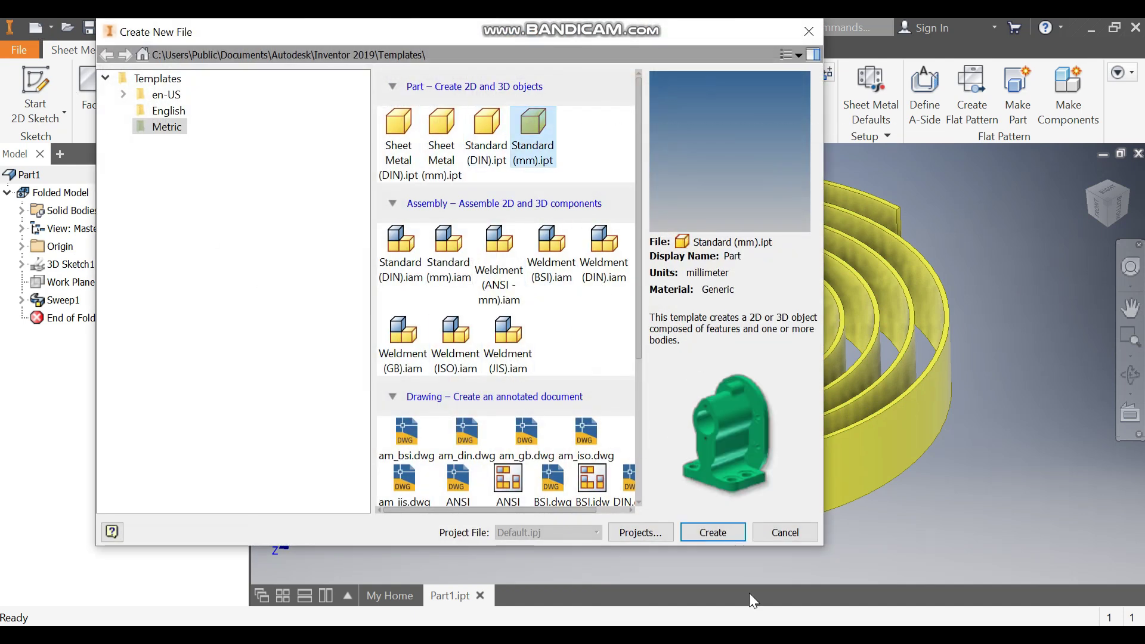
Create the empty Part6 and begin 3D Sketch1 in it
click(721, 530)
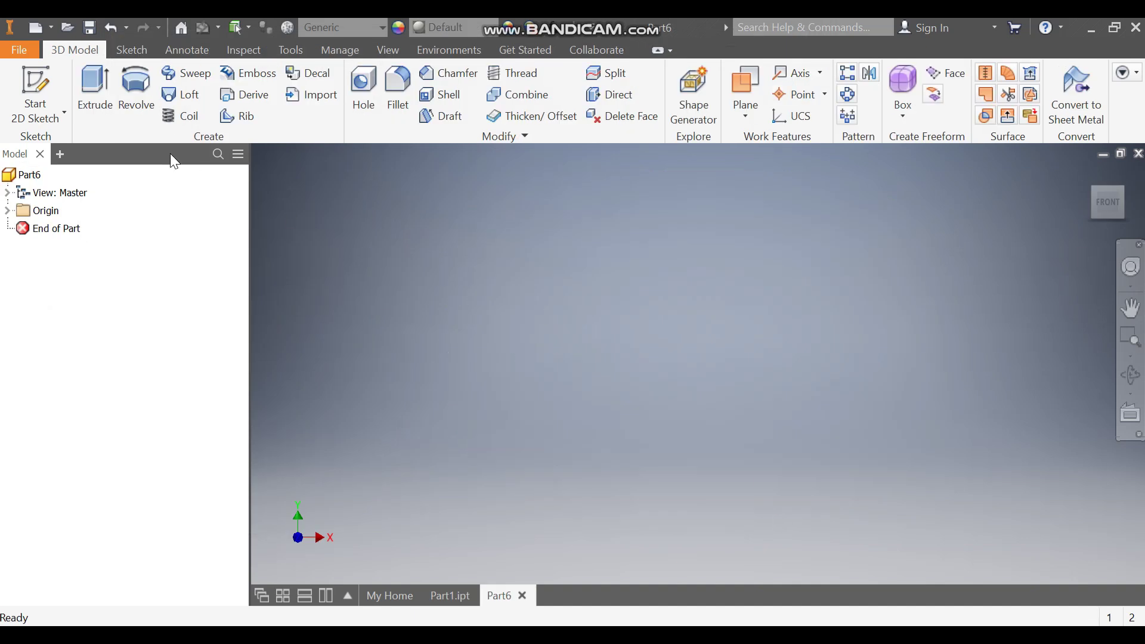
click(35, 88)
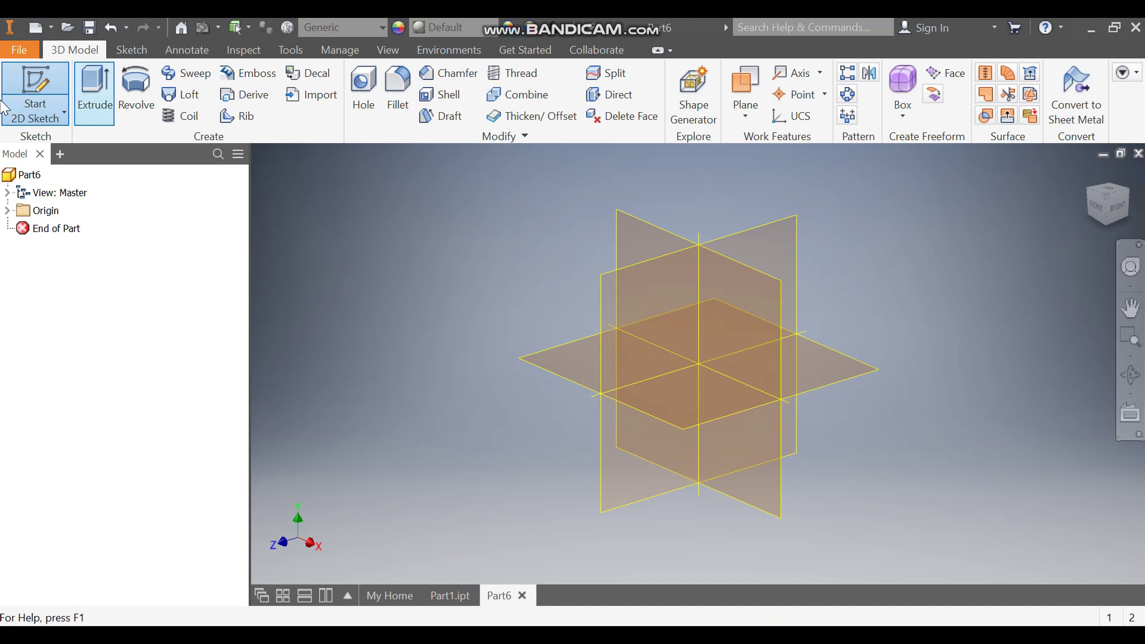
click(51, 104)
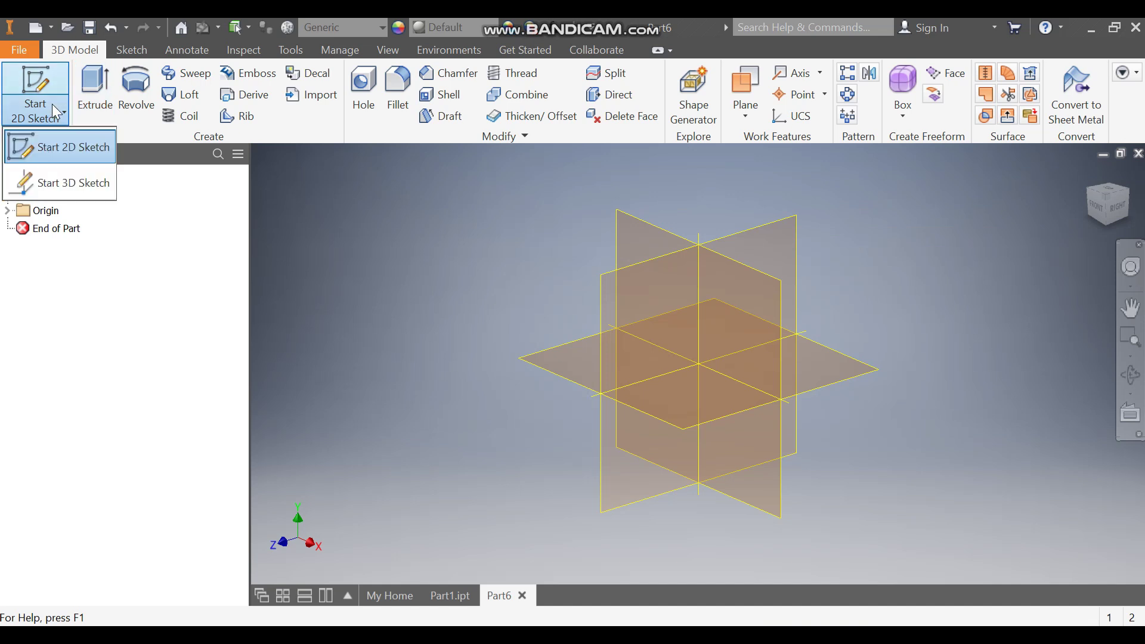
click(88, 191)
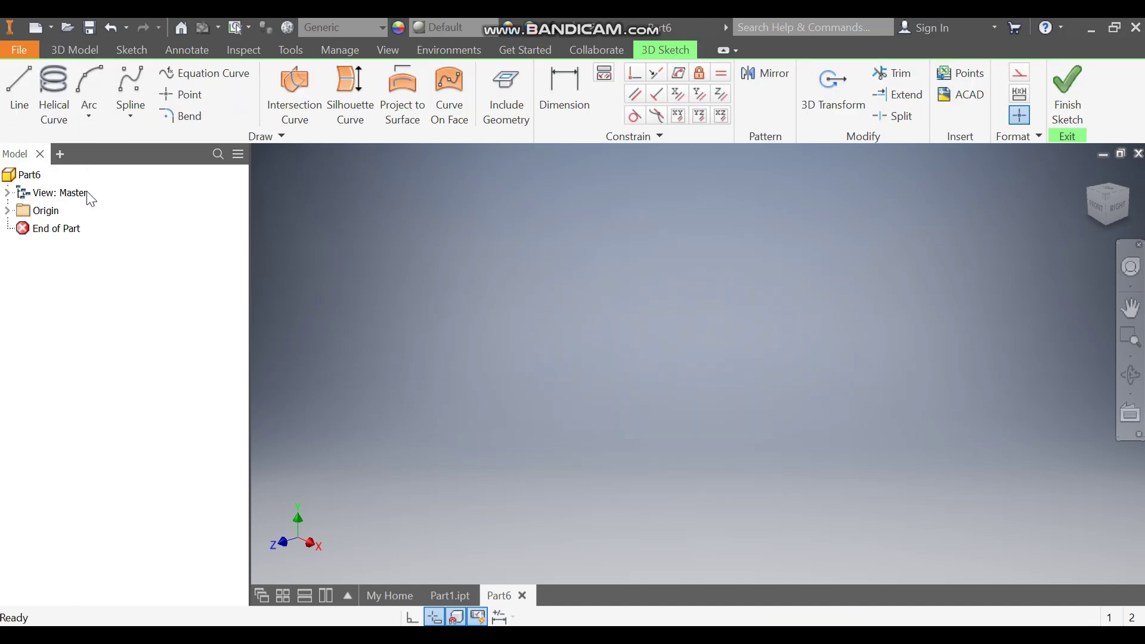
Start a helical curve with its axis running from the origin straight upward
click(55, 88)
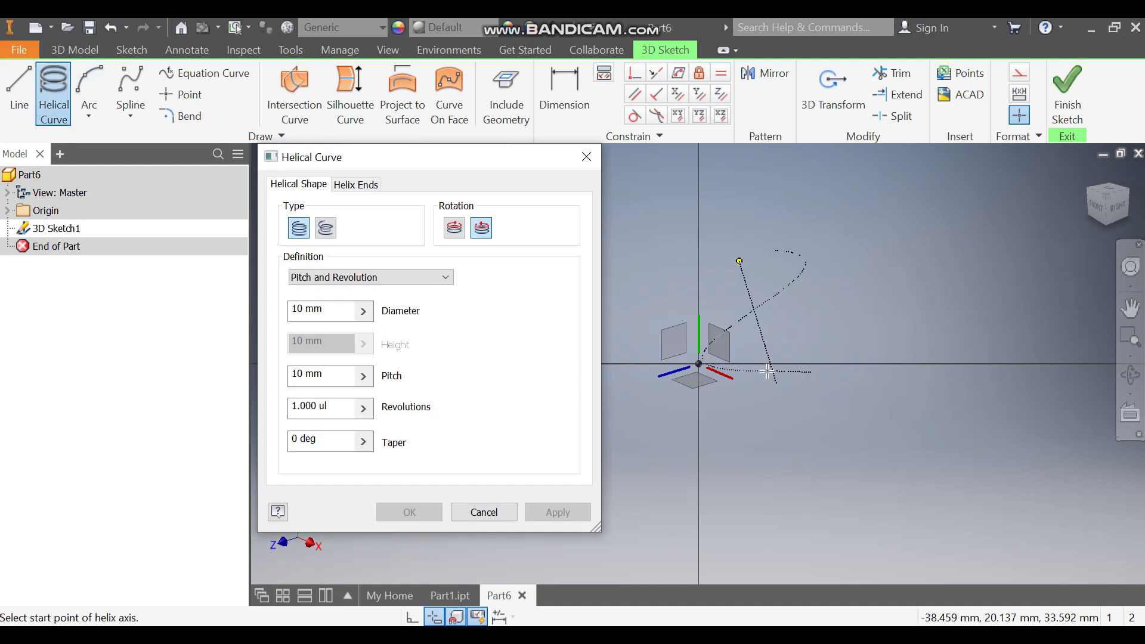
click(699, 363)
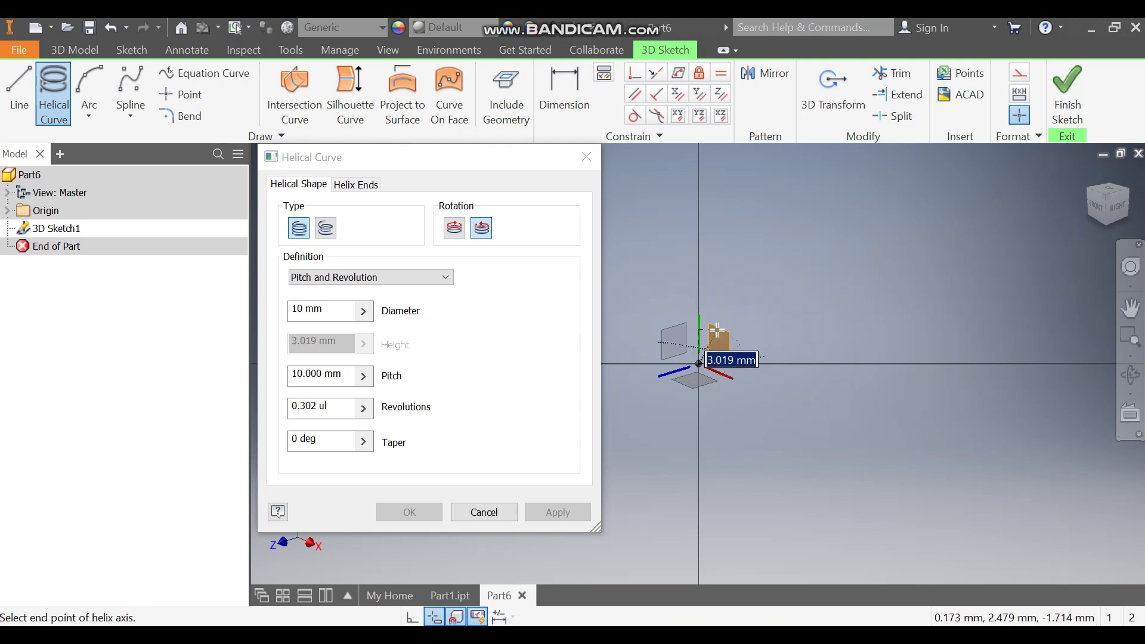
click(697, 218)
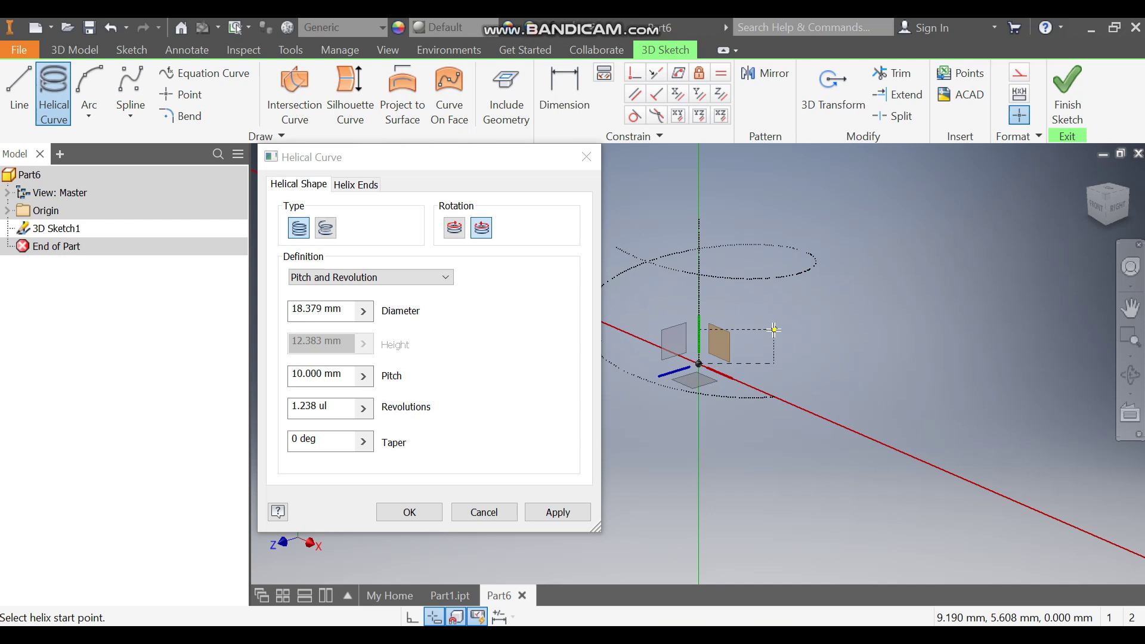
Define the helix as a Spiral: 10 mm diameter, 10 mm pitch, 7.25 revolutions
click(362, 278)
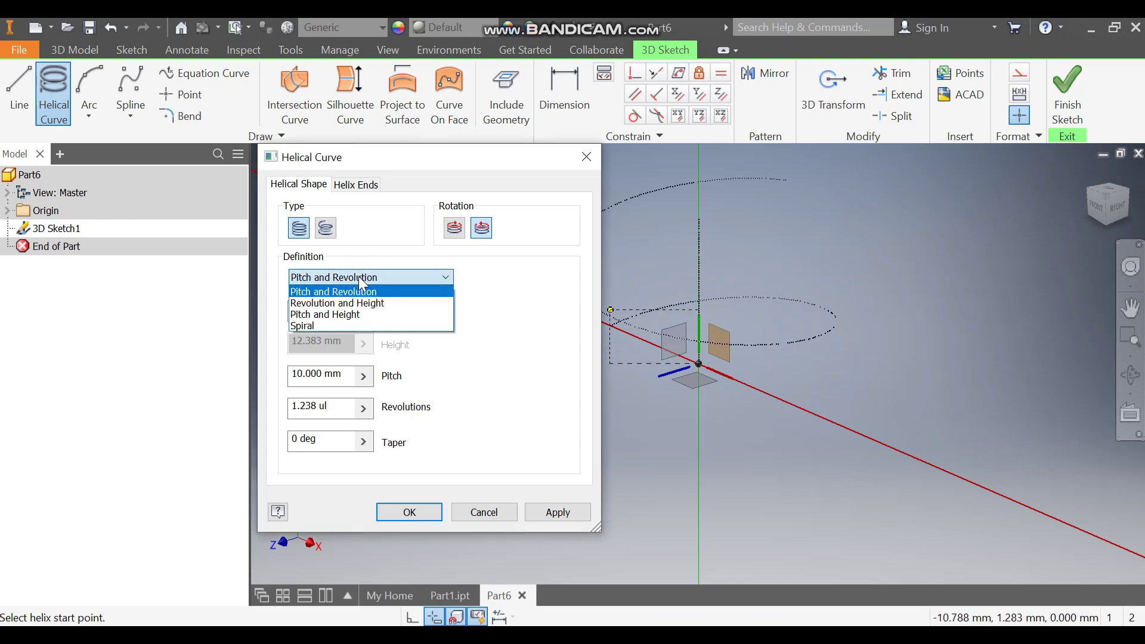
click(331, 326)
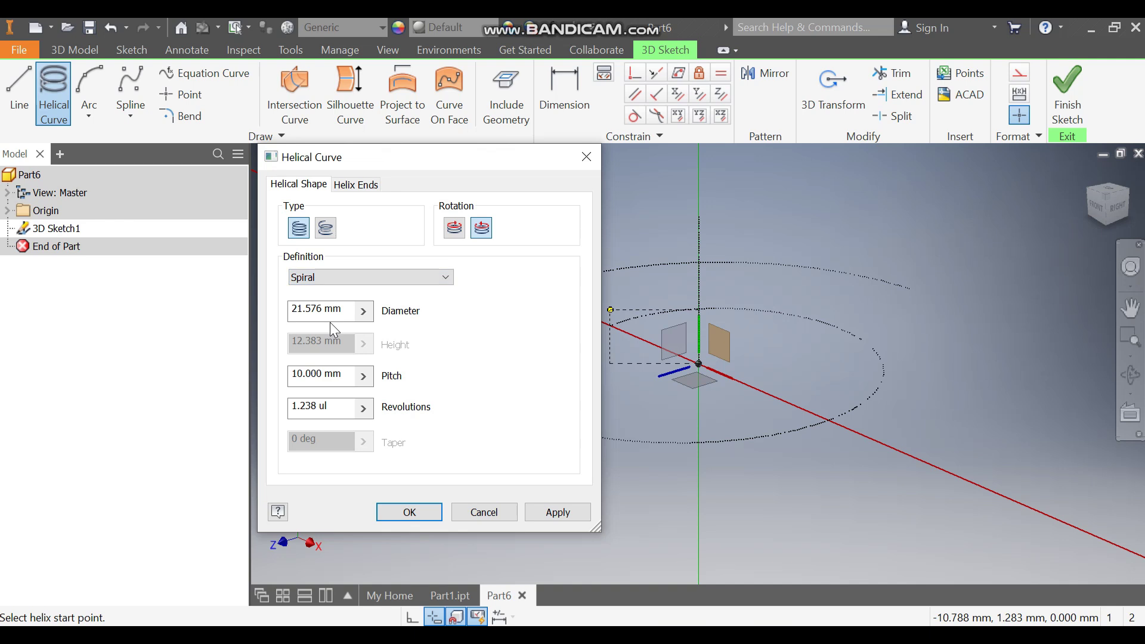
drag(342, 309, 273, 297)
text(10)
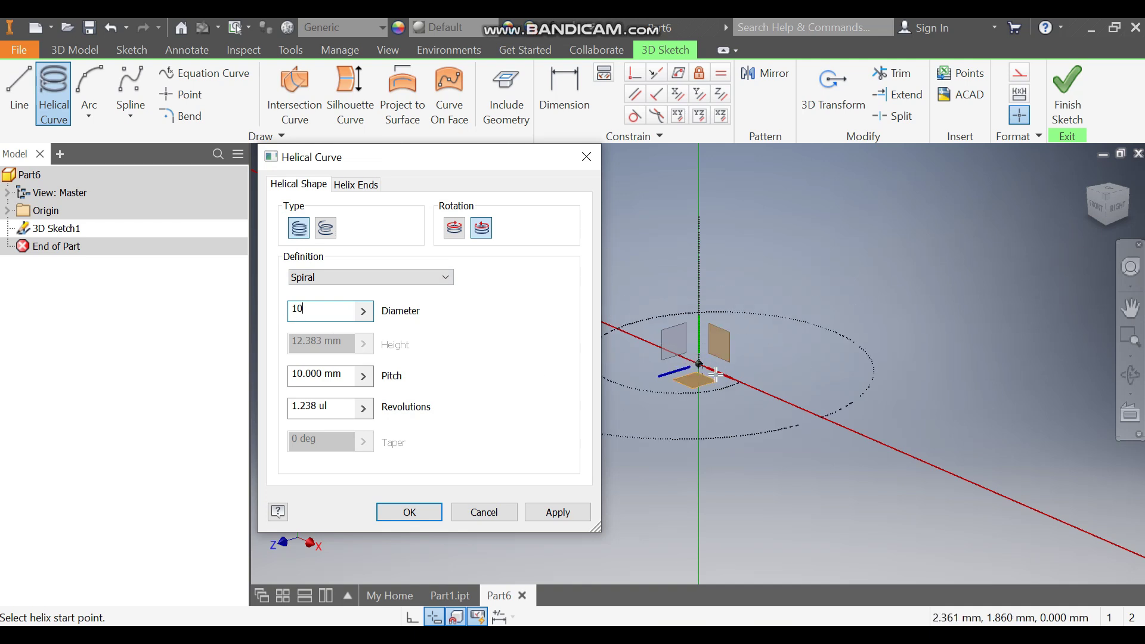
drag(345, 375, 246, 352)
text(10)
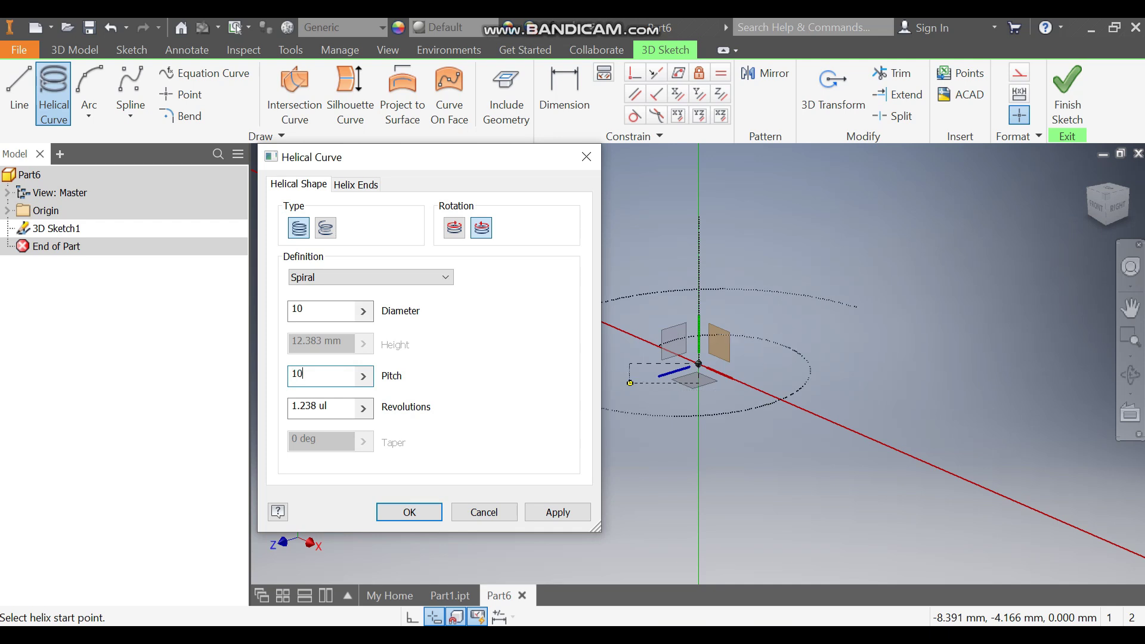
drag(332, 404, 248, 405)
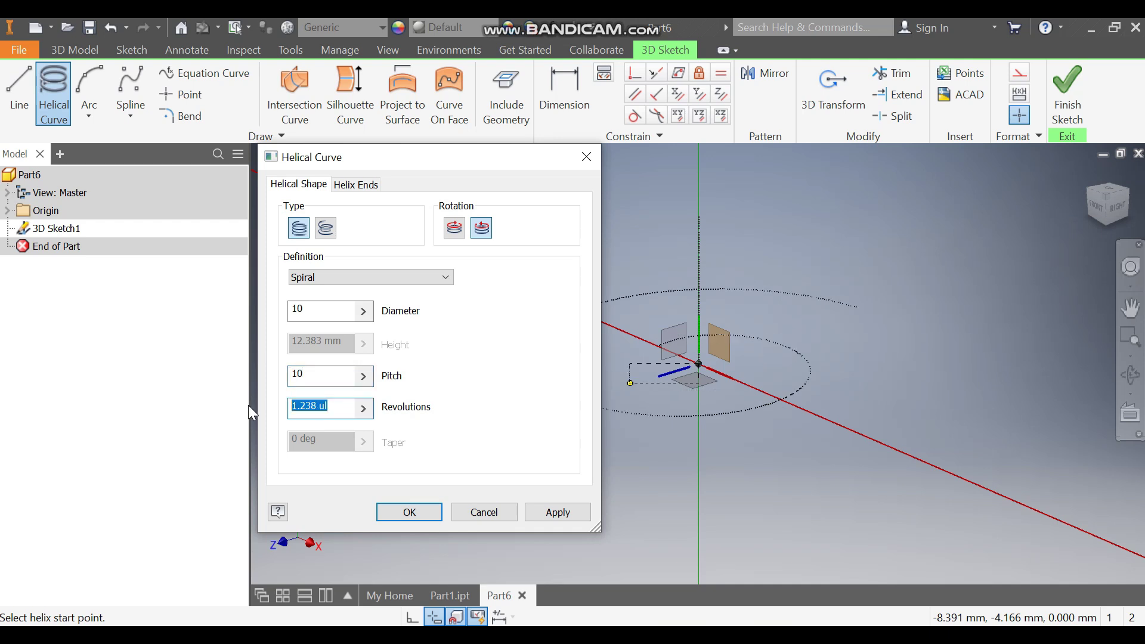
text(7.25)
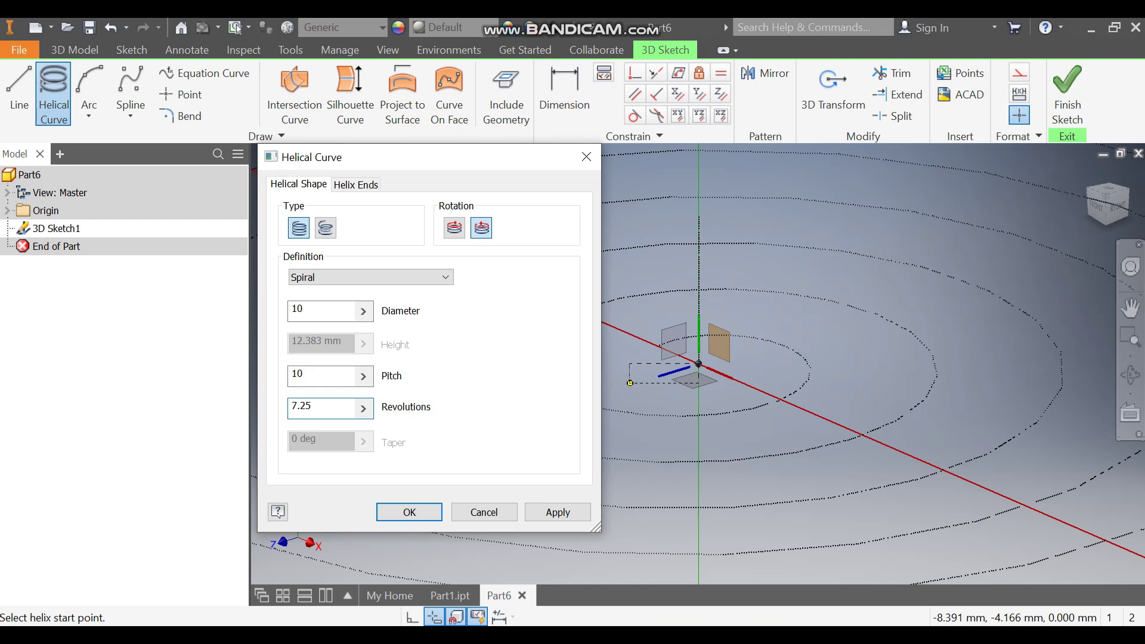
scroll(779, 318, down, 5)
middle_drag(778, 318, 911, 327)
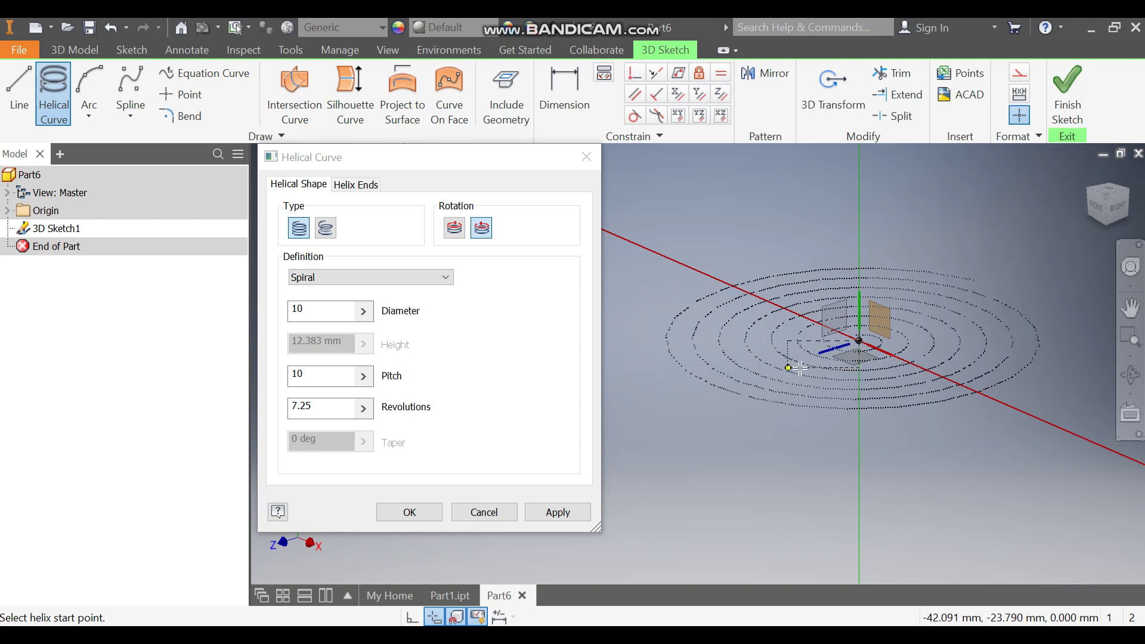
Pick the spiral's start point and create the flat spiral curve
click(909, 363)
click(424, 511)
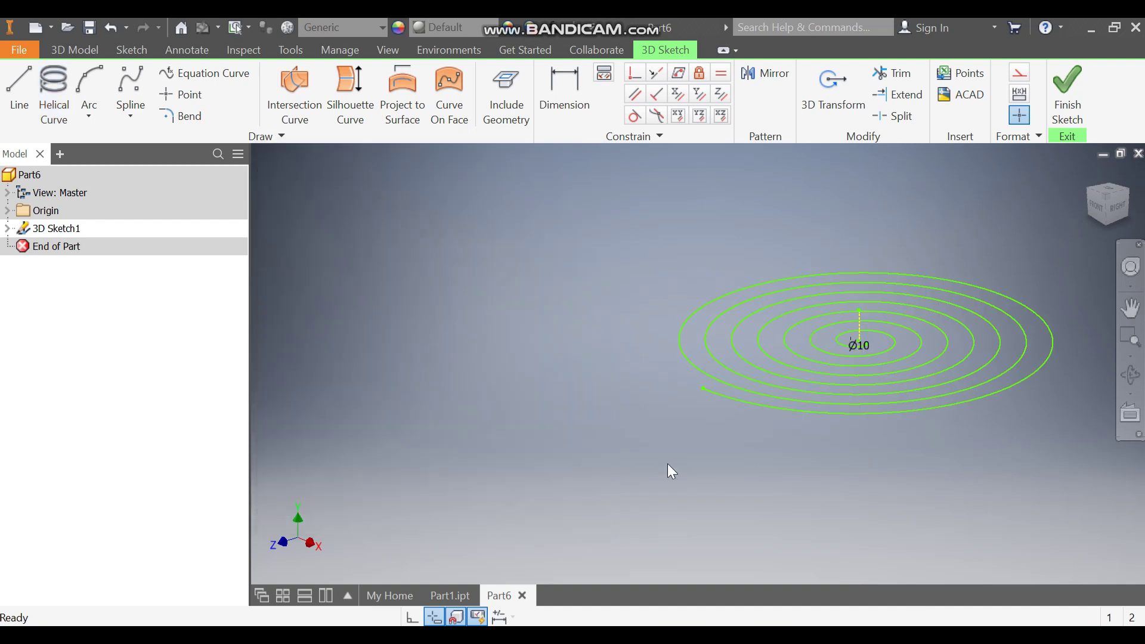
click(1130, 308)
click(1090, 198)
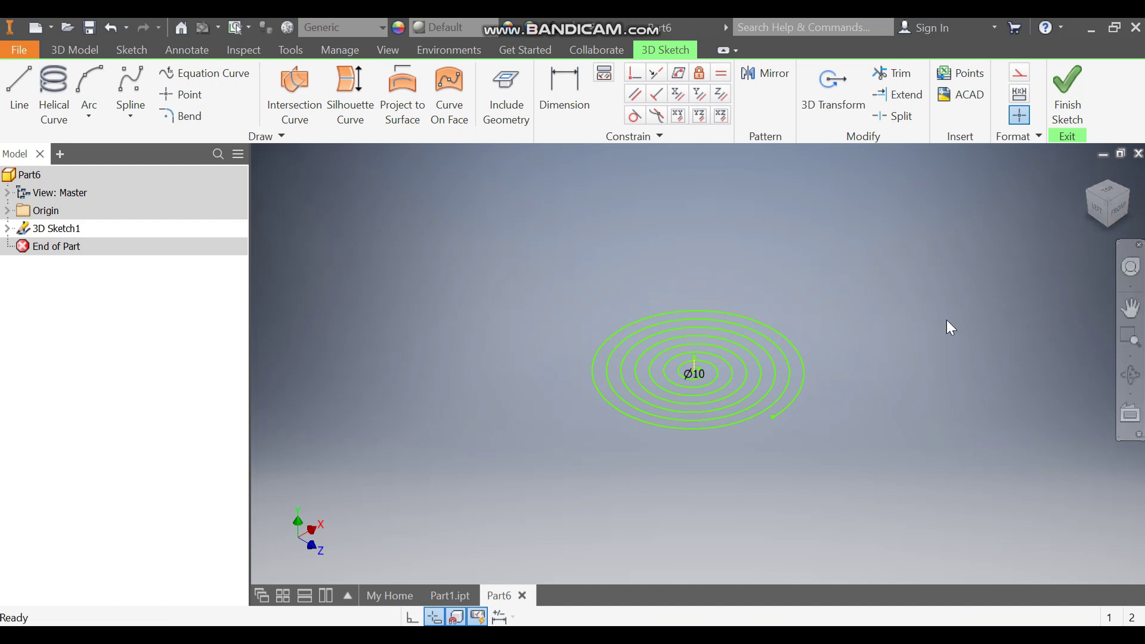
Fit the spiral in view and finish 3D Sketch1
click(1091, 206)
key(F6)
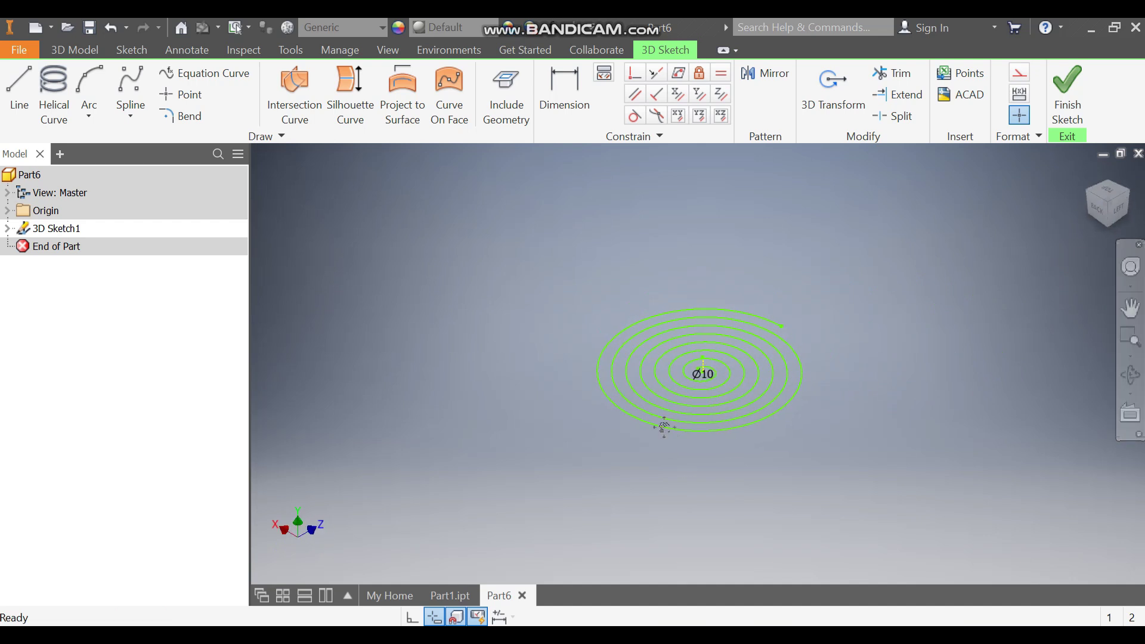
key(F2)
key(Escape)
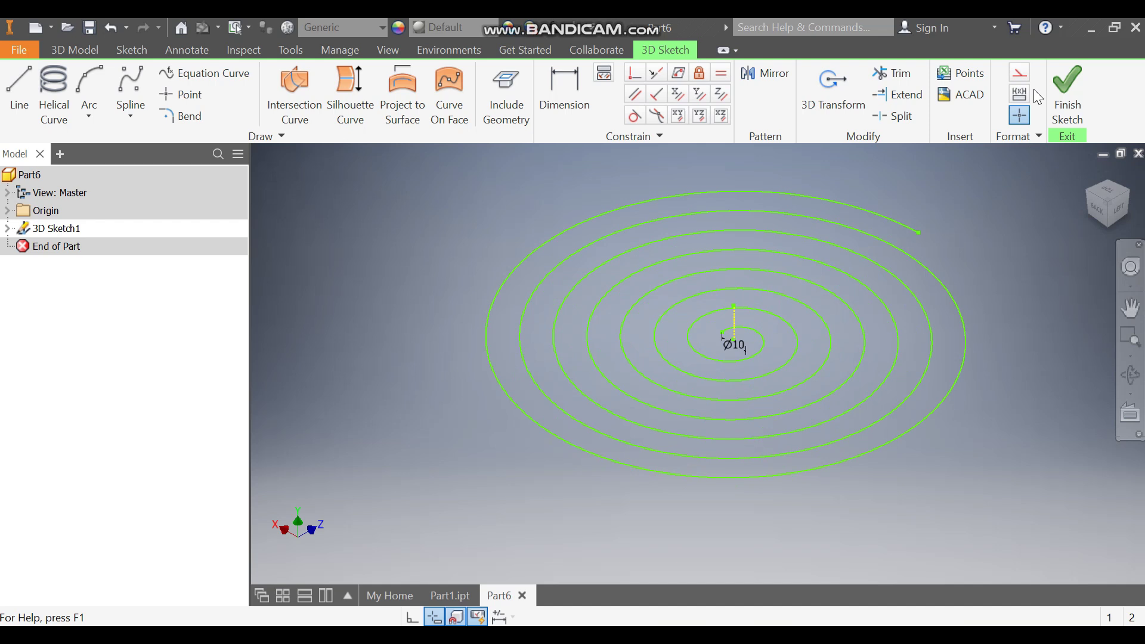
click(1065, 88)
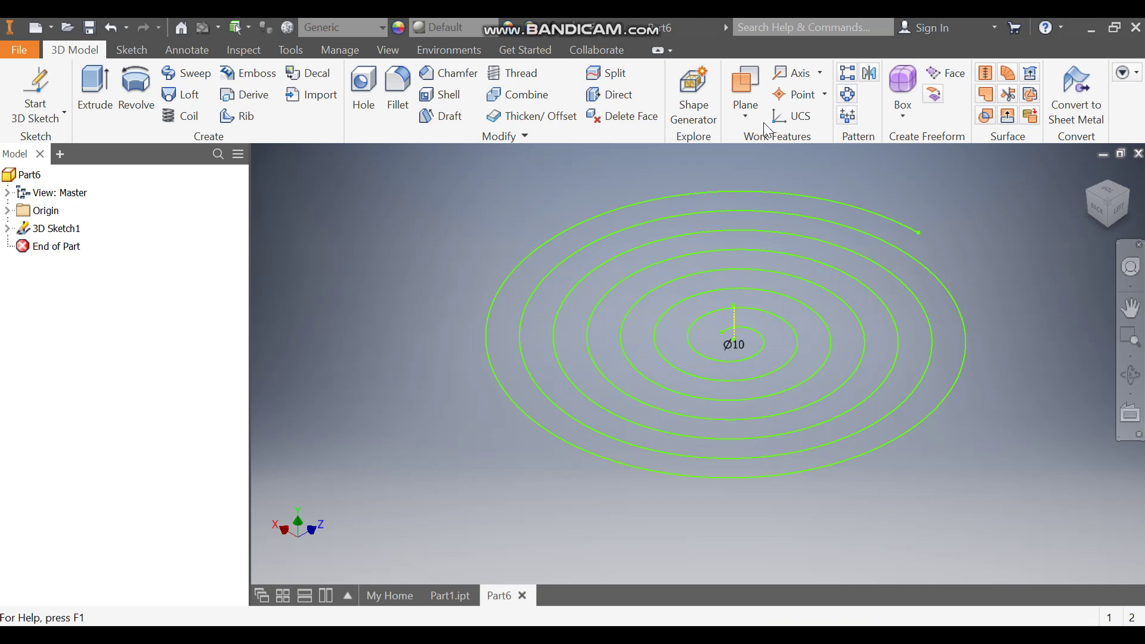
Place Work Plane1 normal to the spiral at its outer end and sketch on it
click(752, 90)
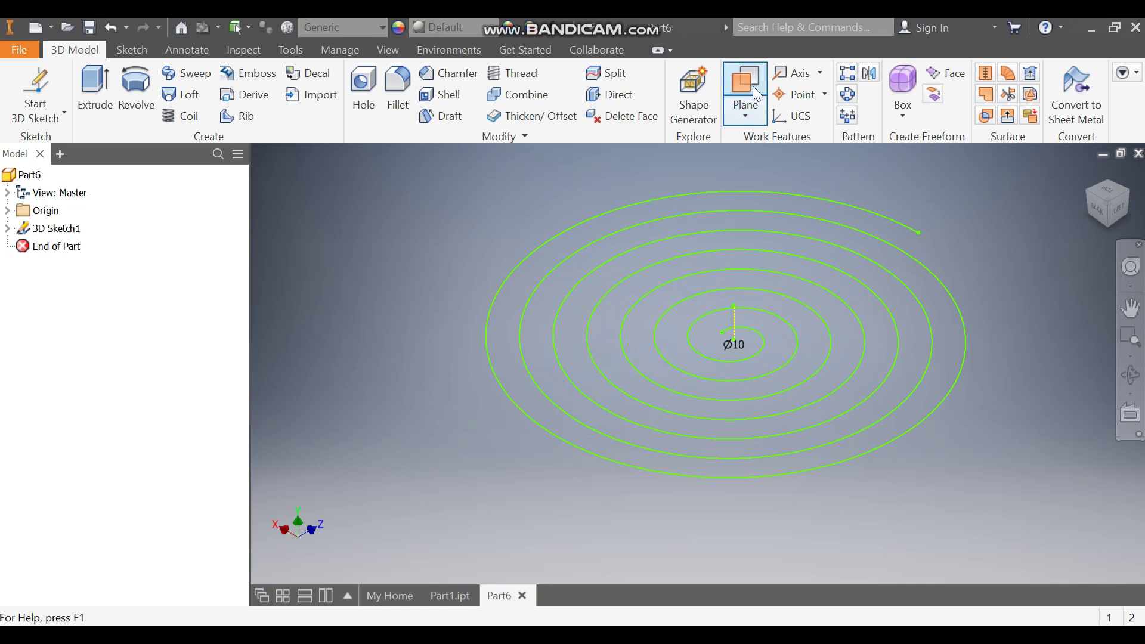
click(917, 232)
click(879, 217)
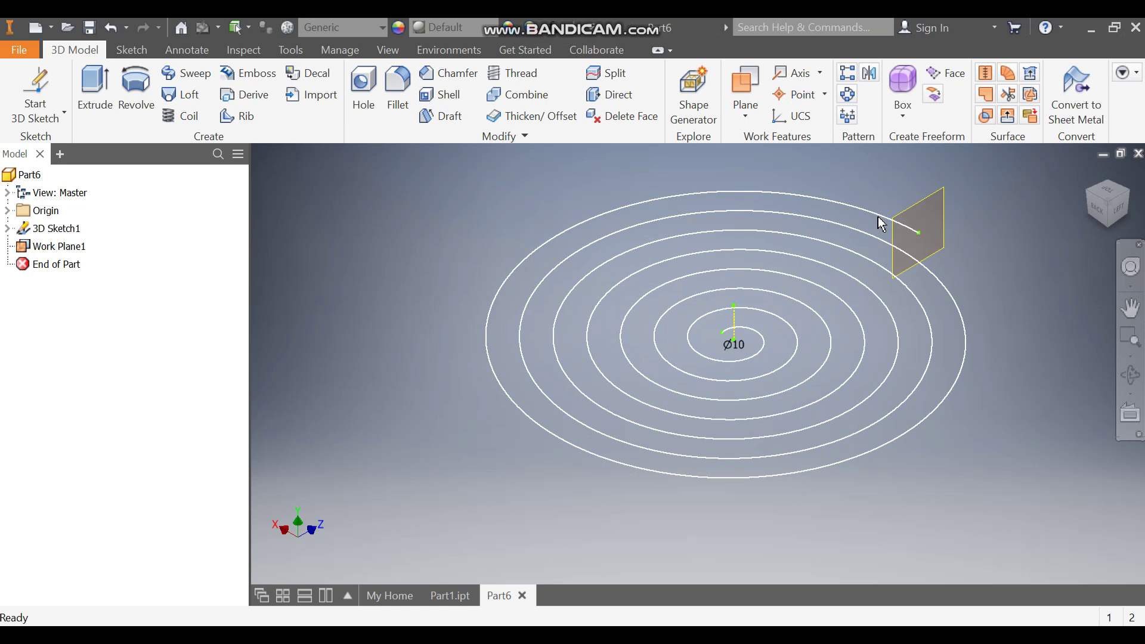
click(881, 218)
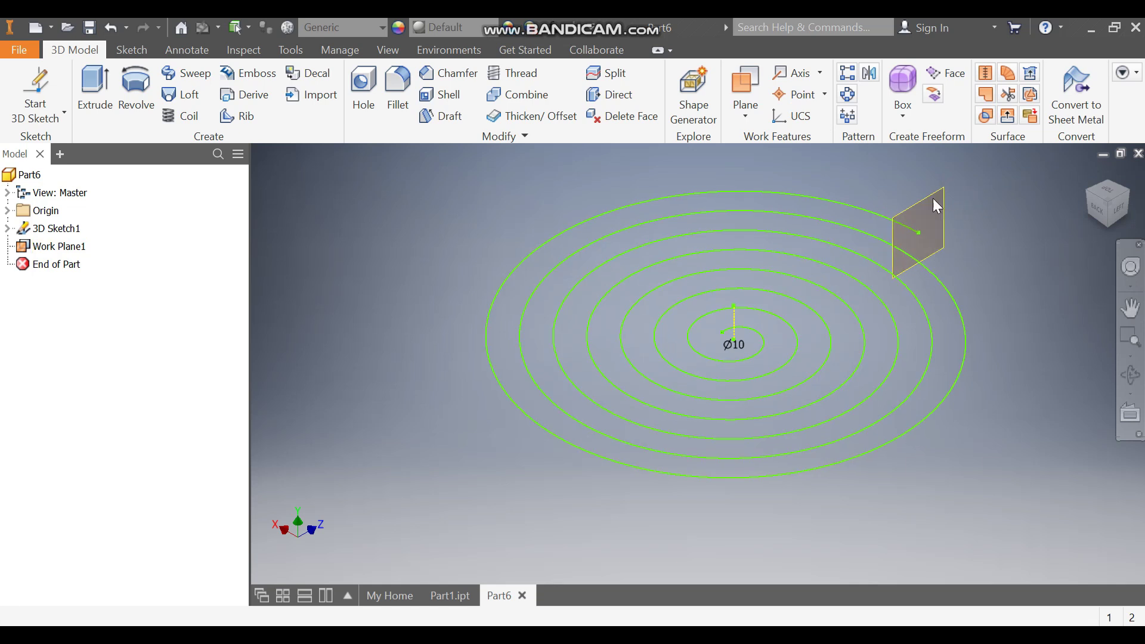
click(936, 206)
Project the spiral's end point into Sketch1 and select the Two Point Center rectangle
click(954, 185)
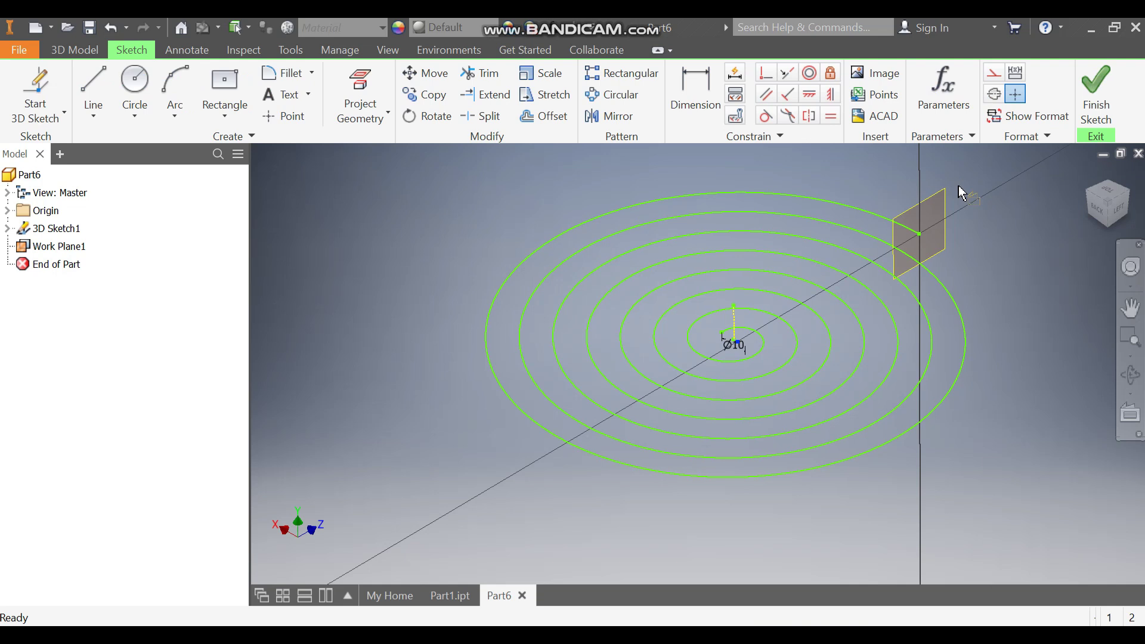
scroll(1014, 430, up, 3)
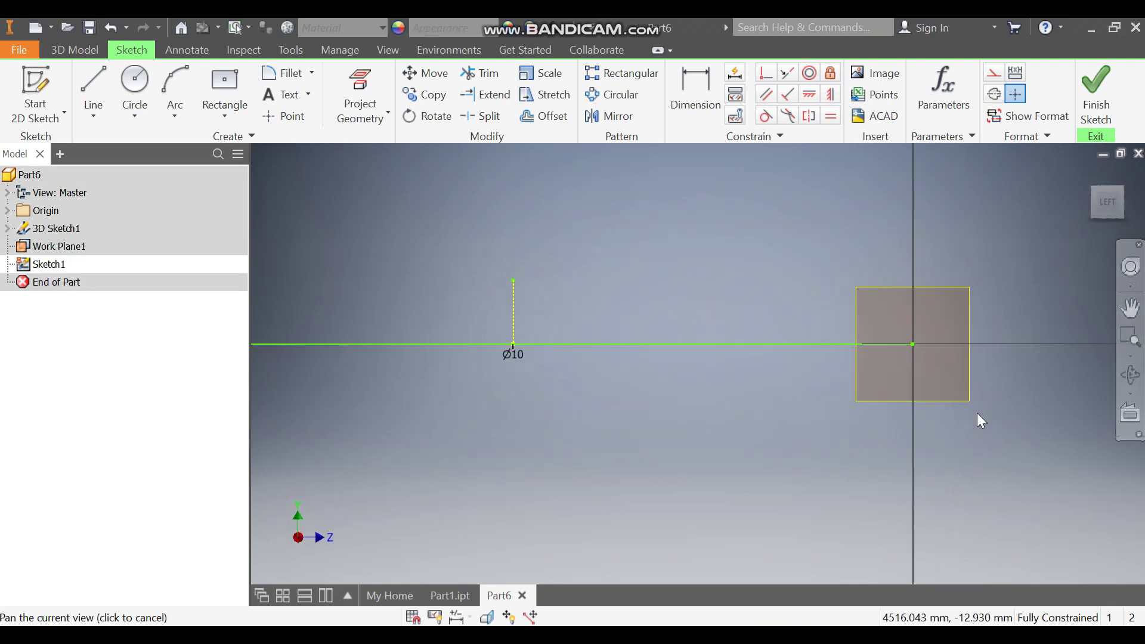
click(360, 92)
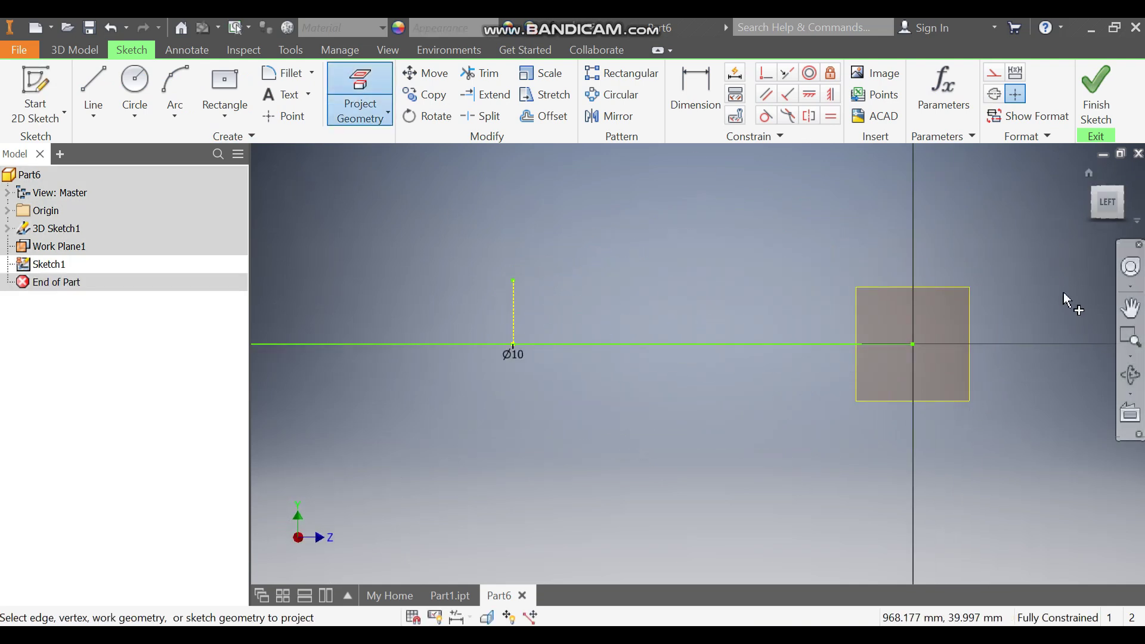
click(913, 344)
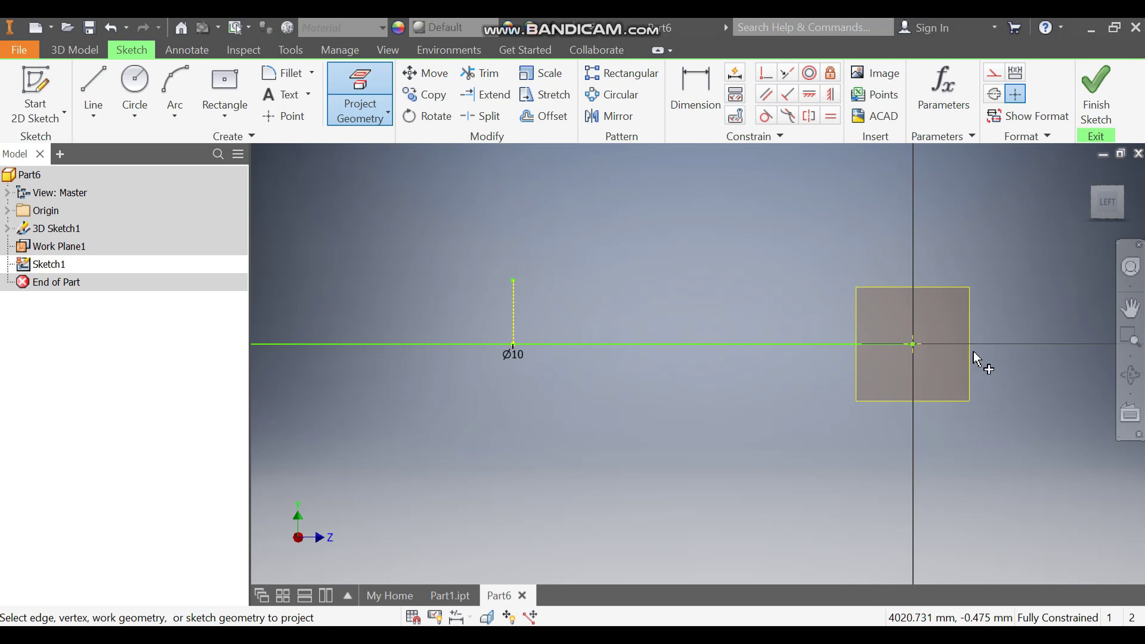
click(225, 109)
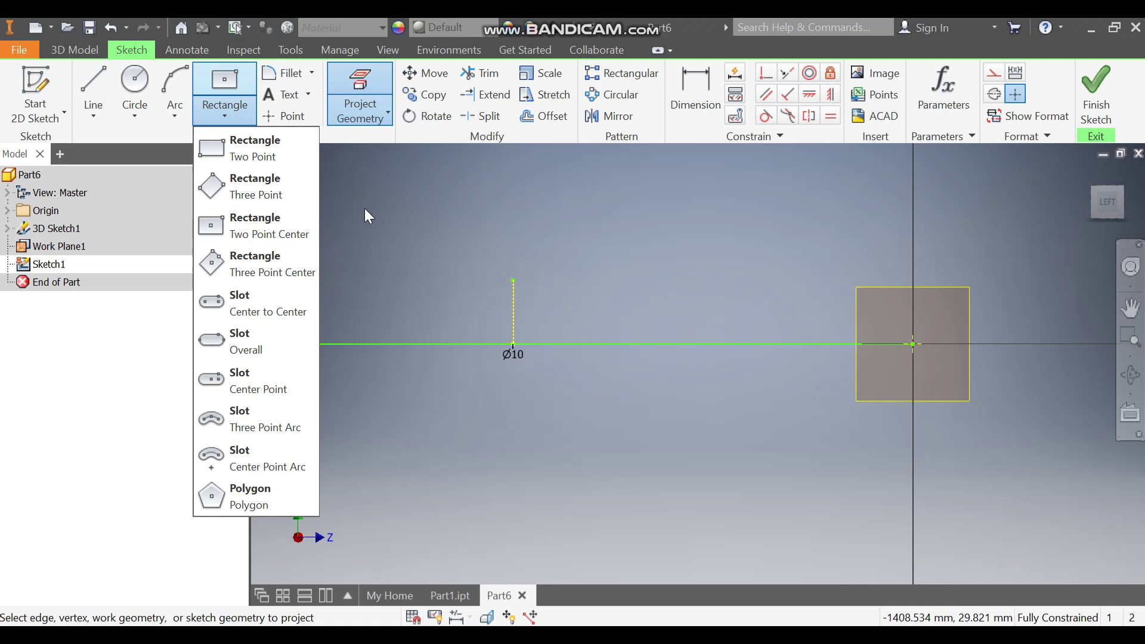
click(257, 228)
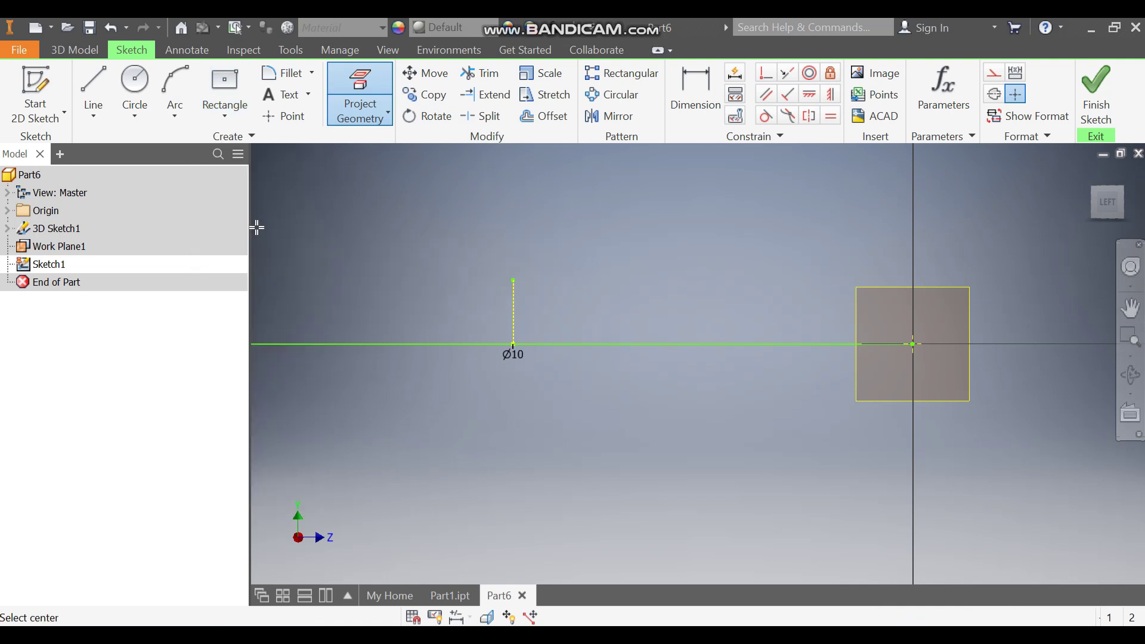
Draw a centre rectangle on the projected point and dimension its height 25 mm
click(912, 344)
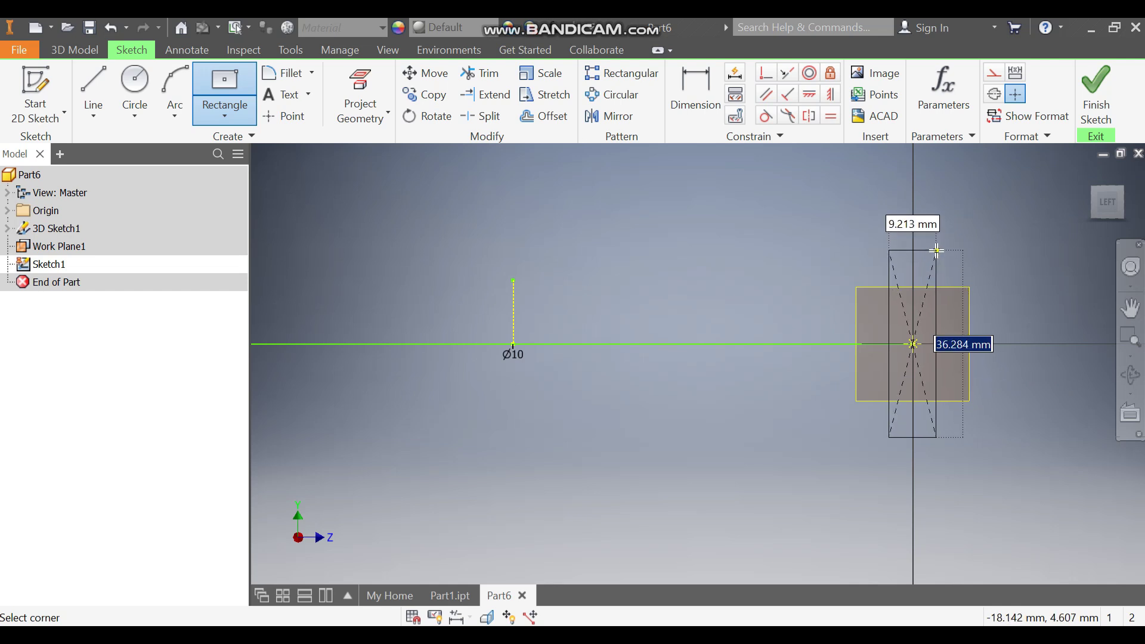
click(937, 250)
click(695, 95)
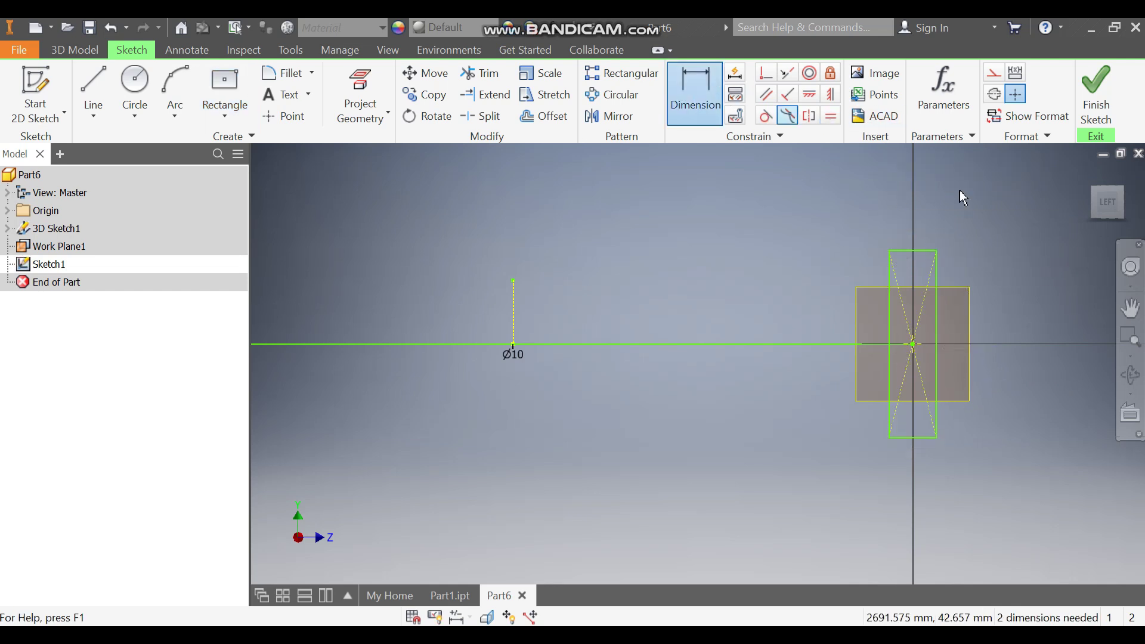
click(937, 302)
click(1001, 343)
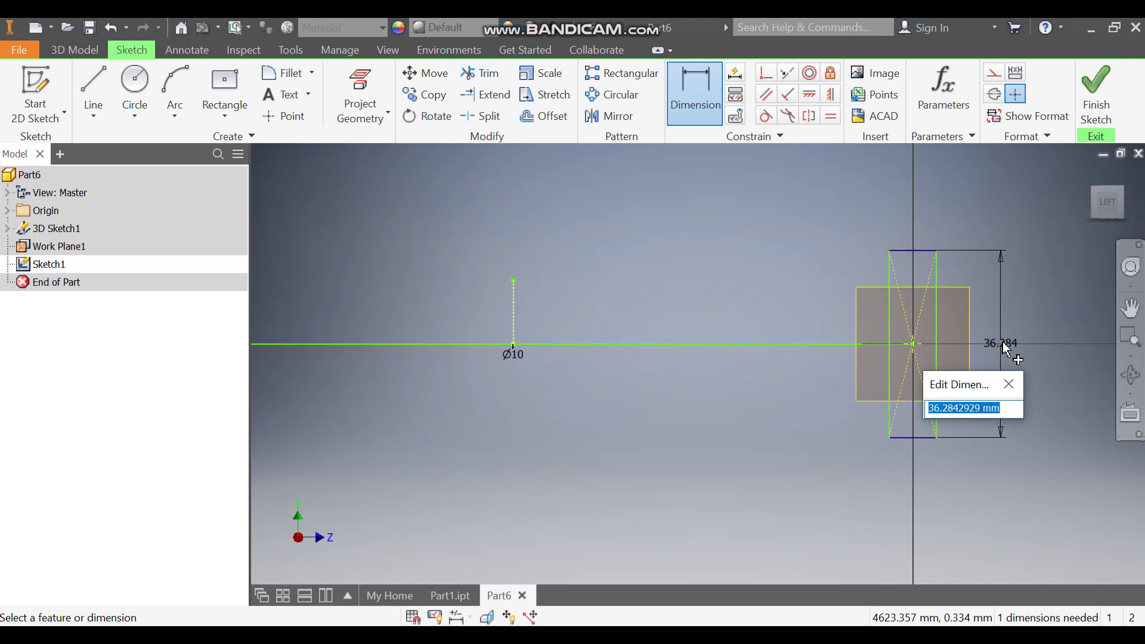
text(25)
key(Return)
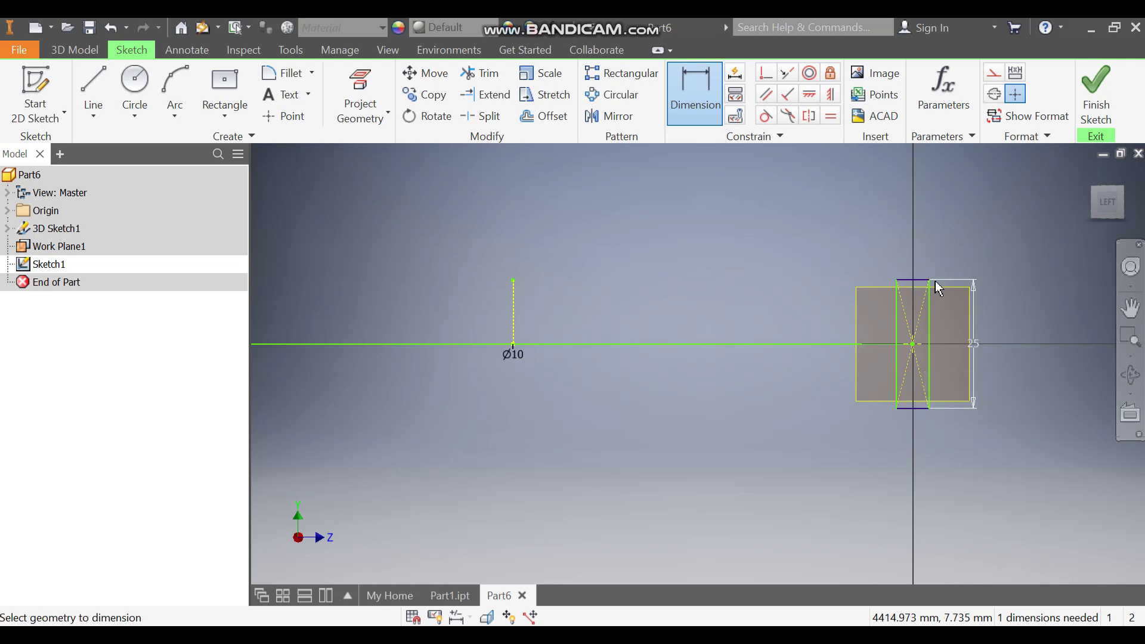
Dimension the rectangle's width to 1.5 mm and finish the sketch
click(915, 279)
click(917, 256)
text(1.5)
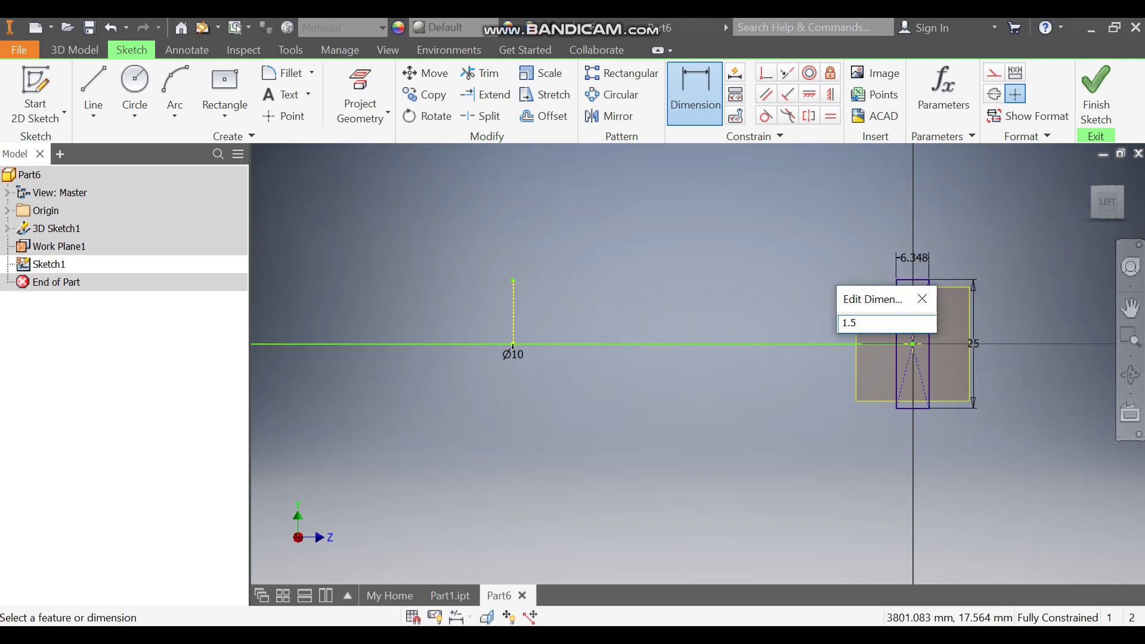
key(Return)
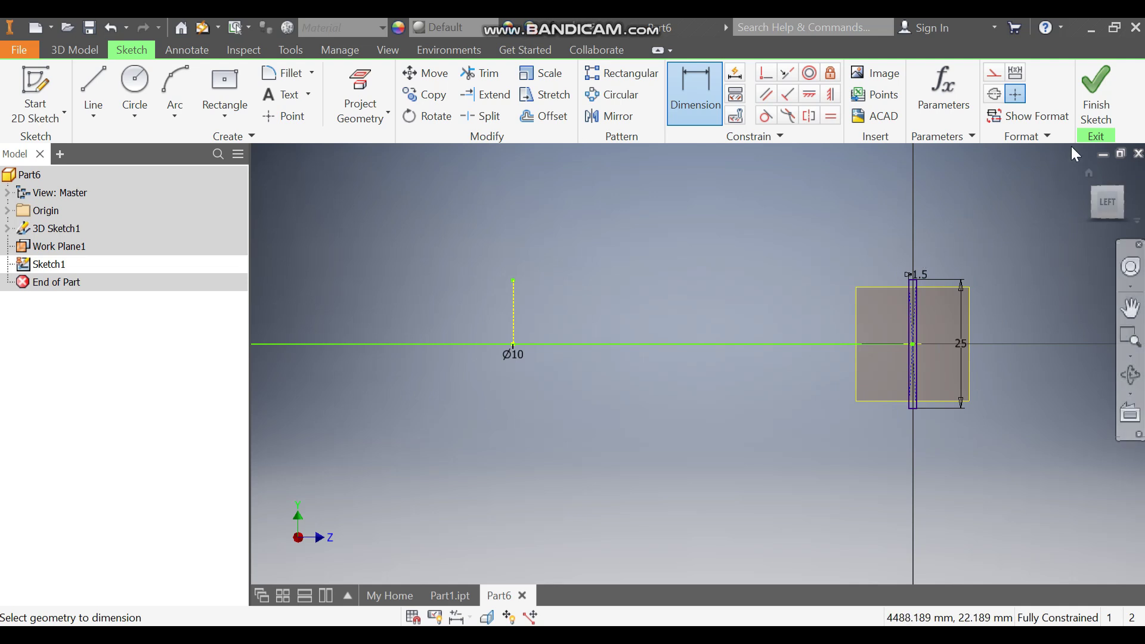
click(1097, 101)
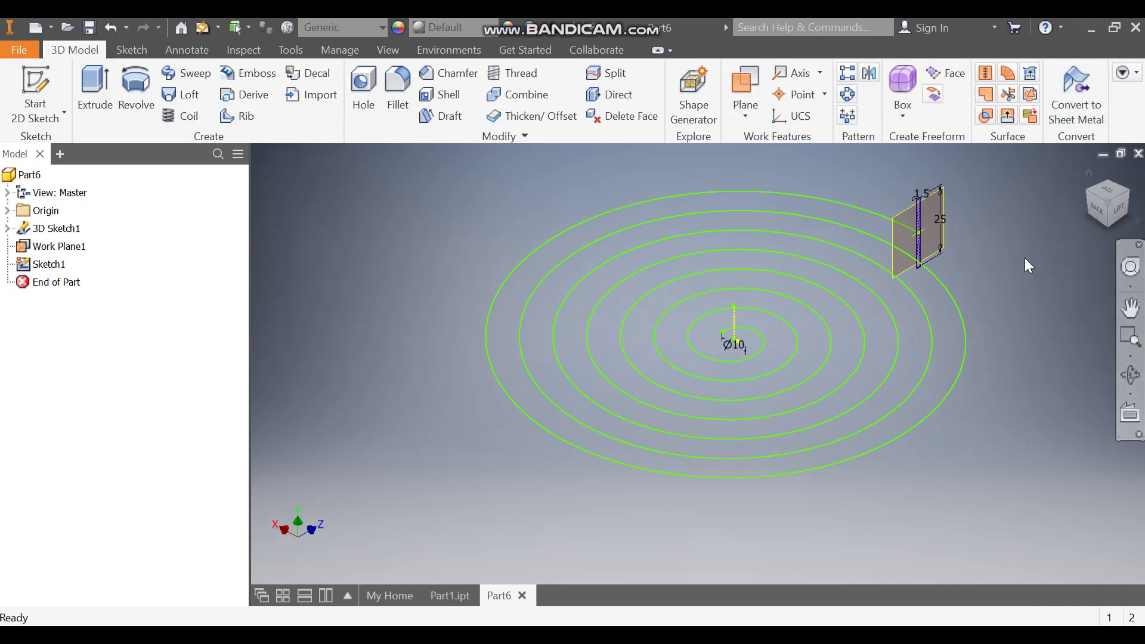
Turn off the visibility of Work Plane1
click(913, 219)
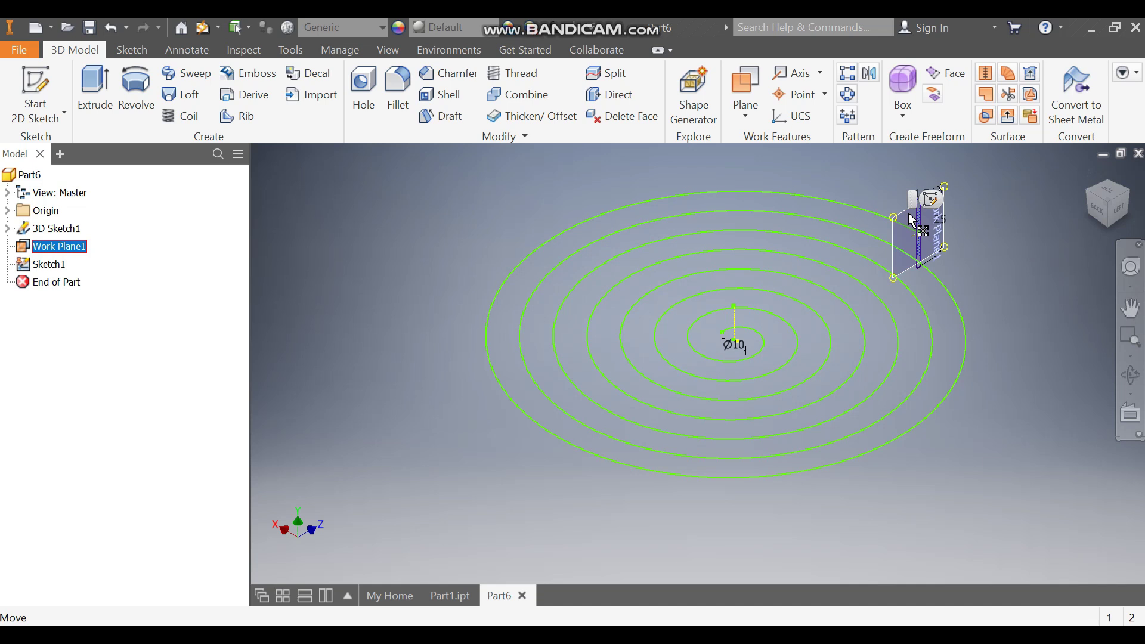
right_click(914, 217)
click(948, 246)
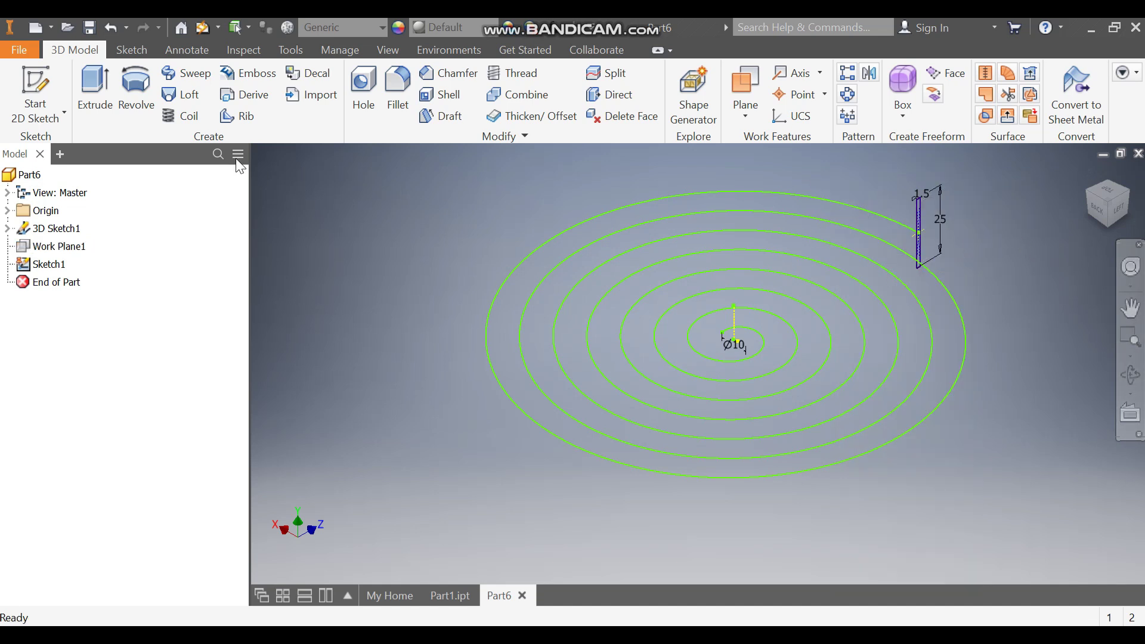
Sweep the 1.5 × 25 mm rectangle along the spiral path to create Sweep1
click(181, 72)
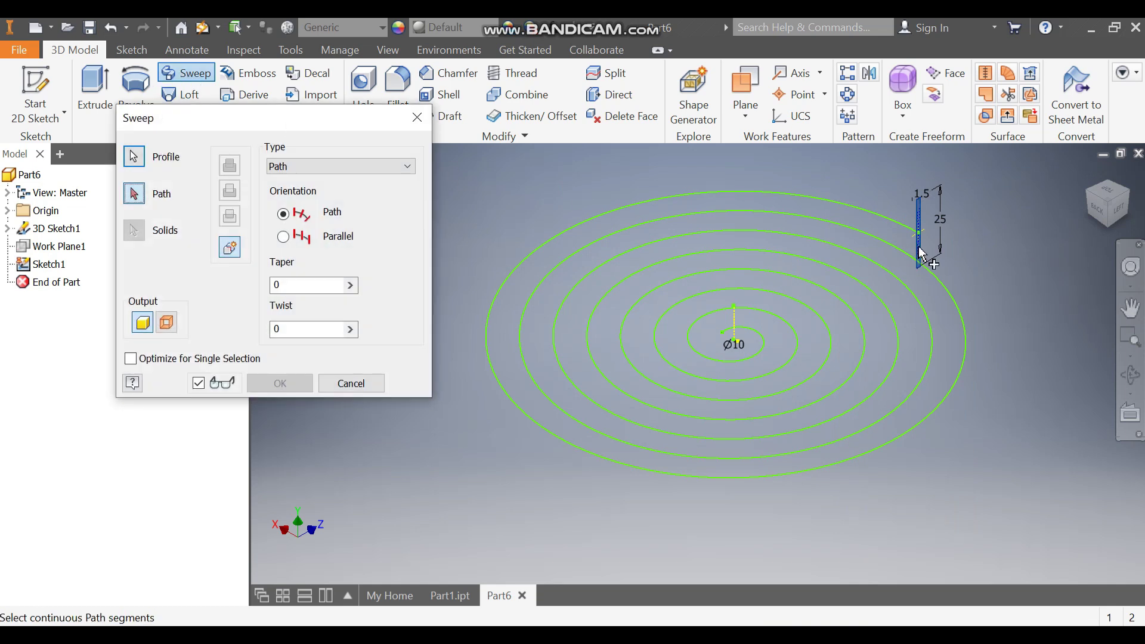
scroll(942, 213, down, 1)
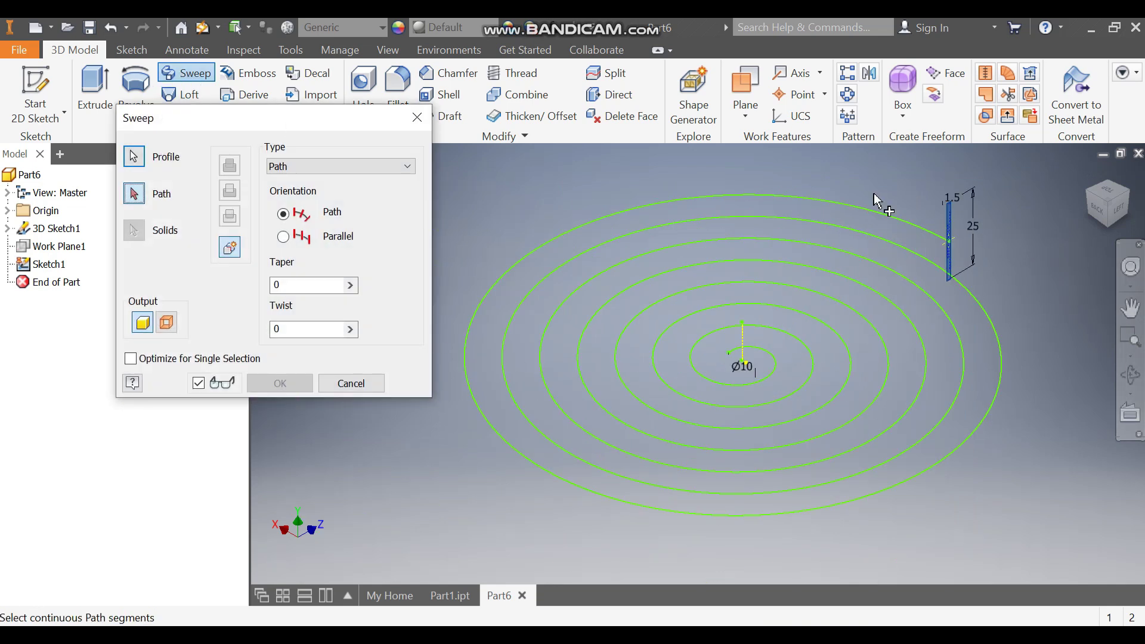
click(852, 204)
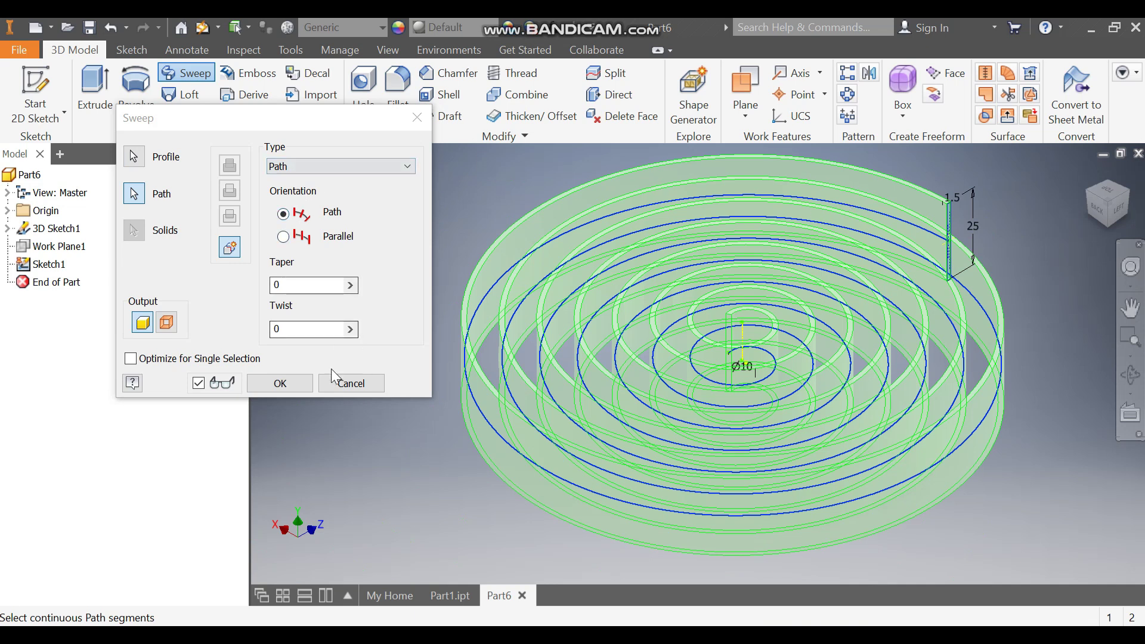
click(303, 382)
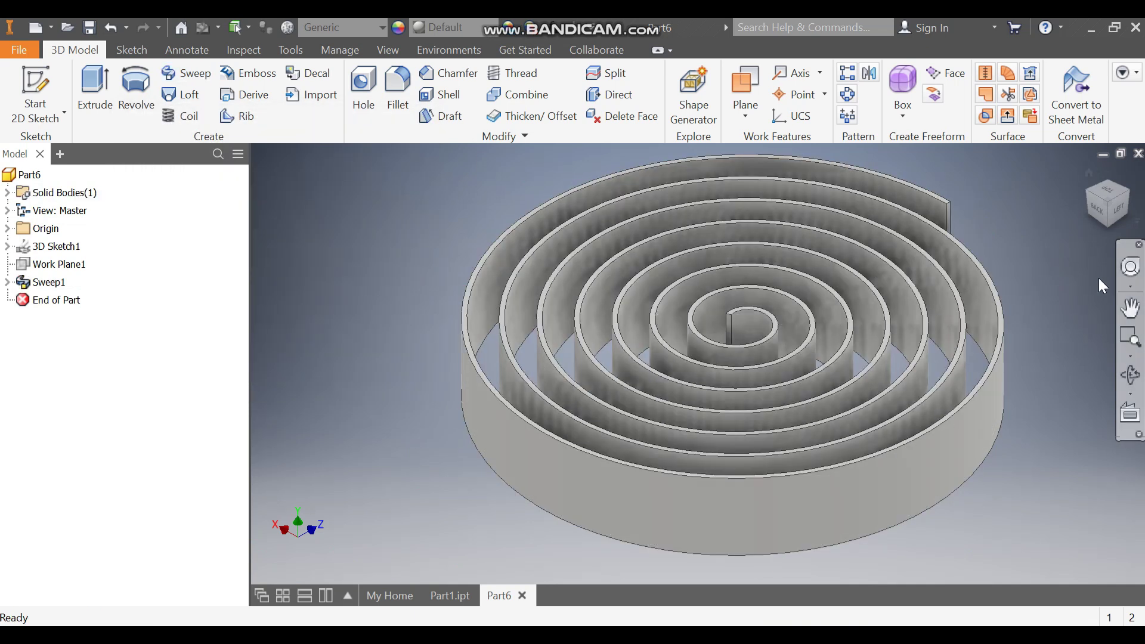
Zoom and pan to recentre the swept spiral strip in the view
scroll(1071, 287, down, 2)
middle_drag(1071, 287, 1000, 292)
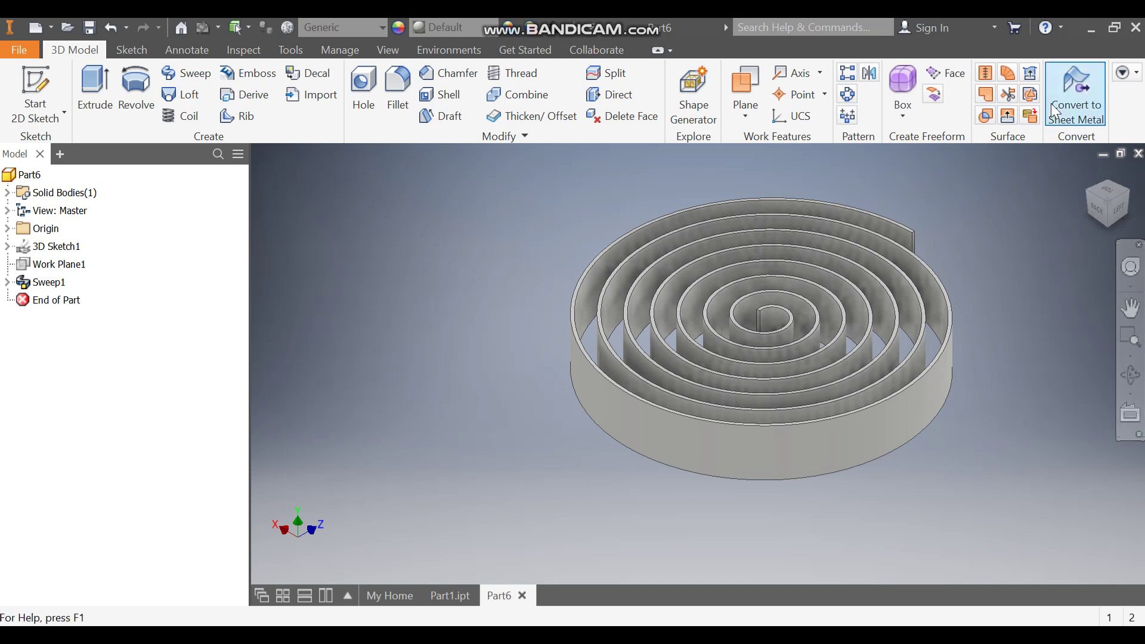
Convert the spiral part to sheet metal, picking its base face
click(1073, 84)
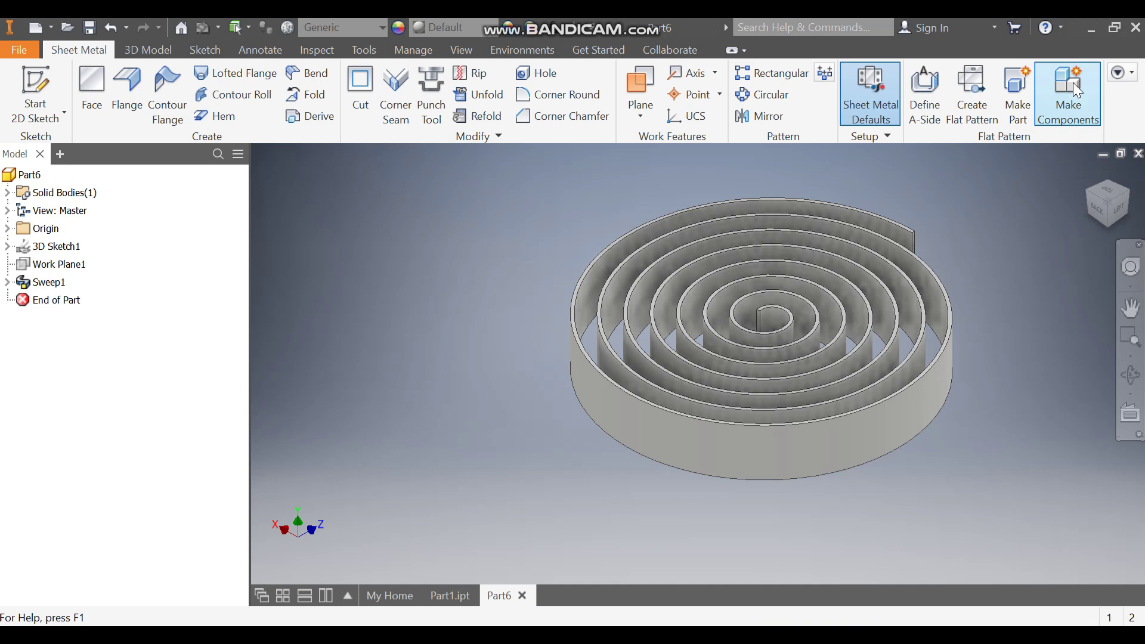
scroll(834, 230, down, 3)
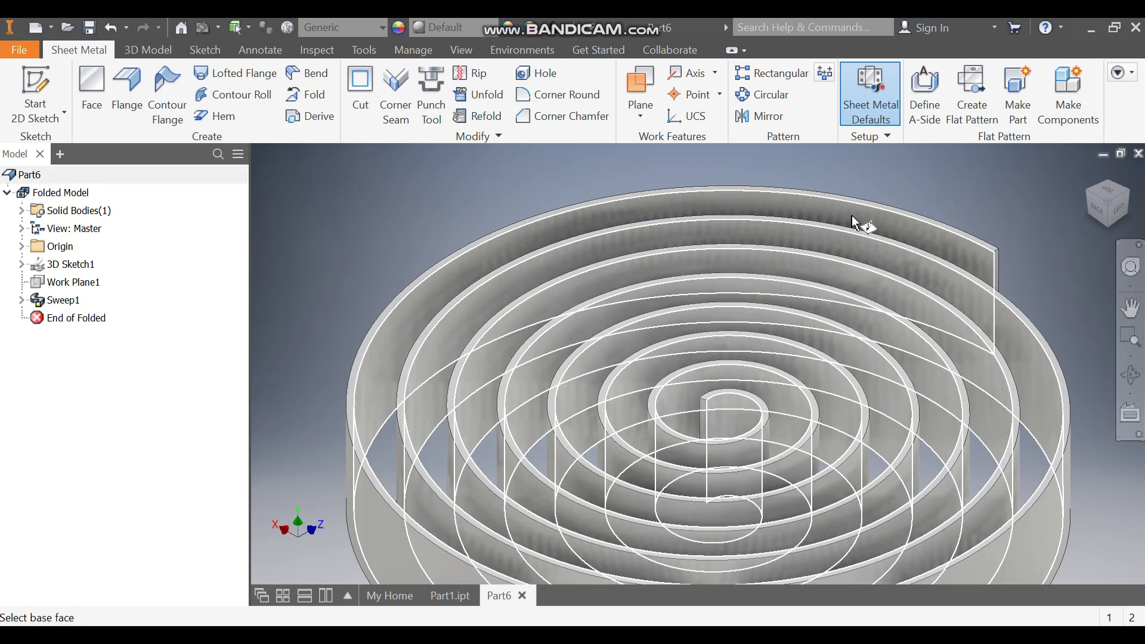
click(853, 216)
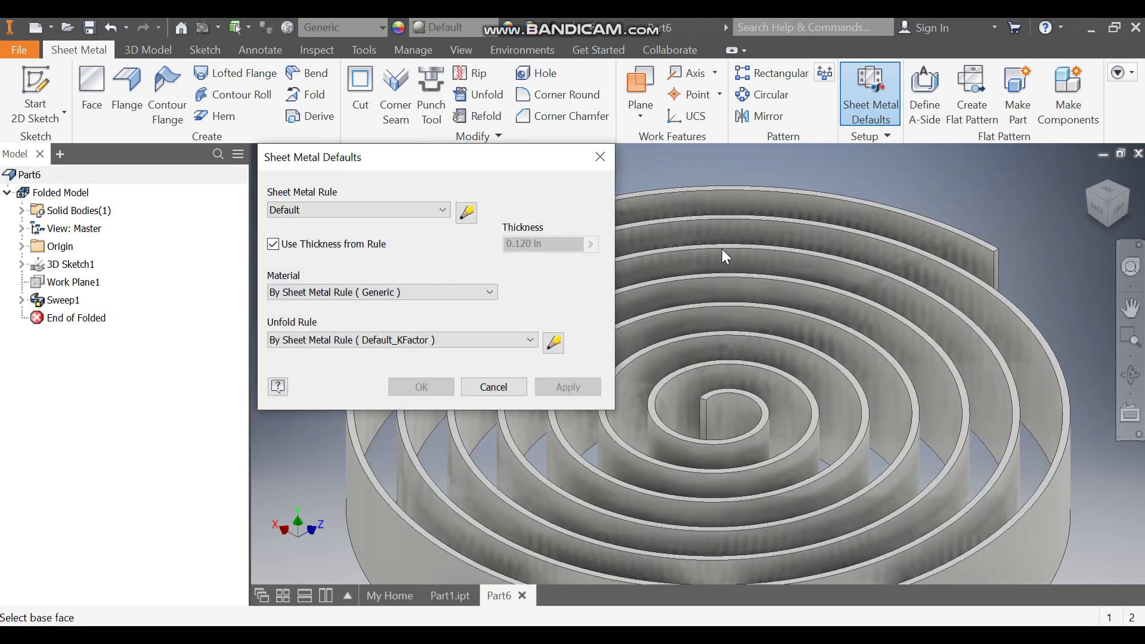
Turn off Use Thickness from Rule and apply a 1.5 mm sheet metal thickness
click(273, 244)
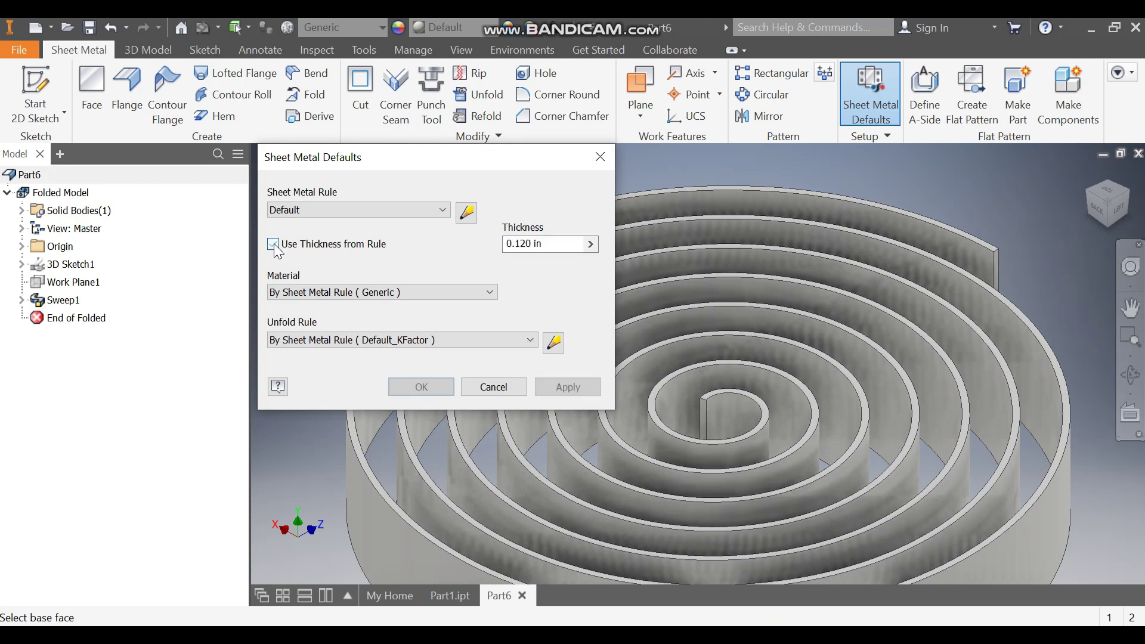
drag(558, 245, 505, 247)
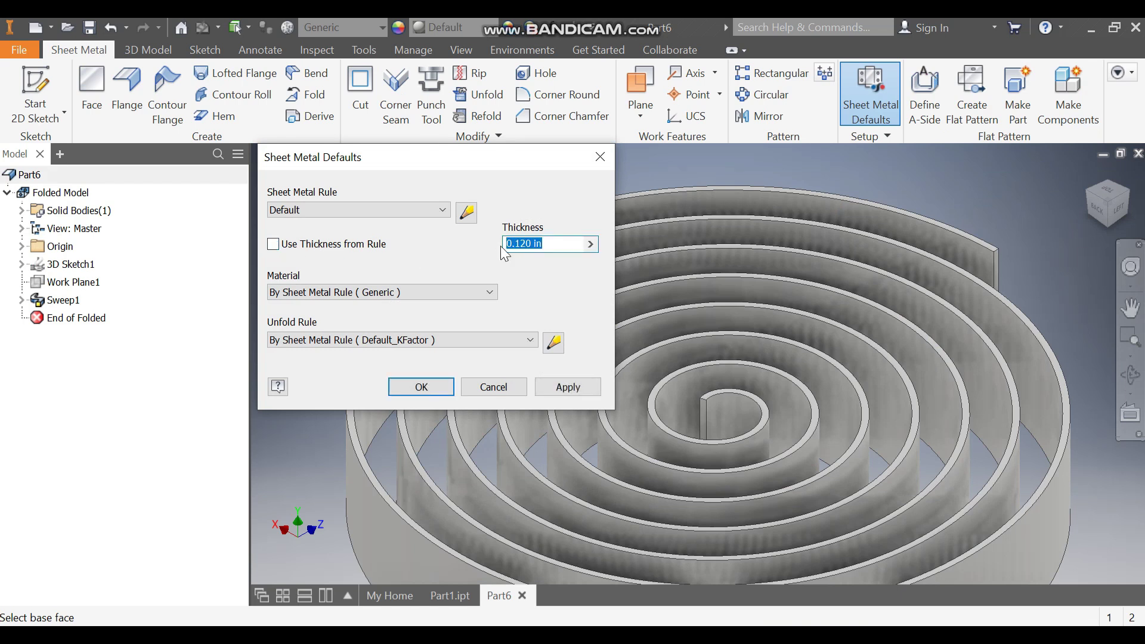
text(1.5mm)
click(559, 389)
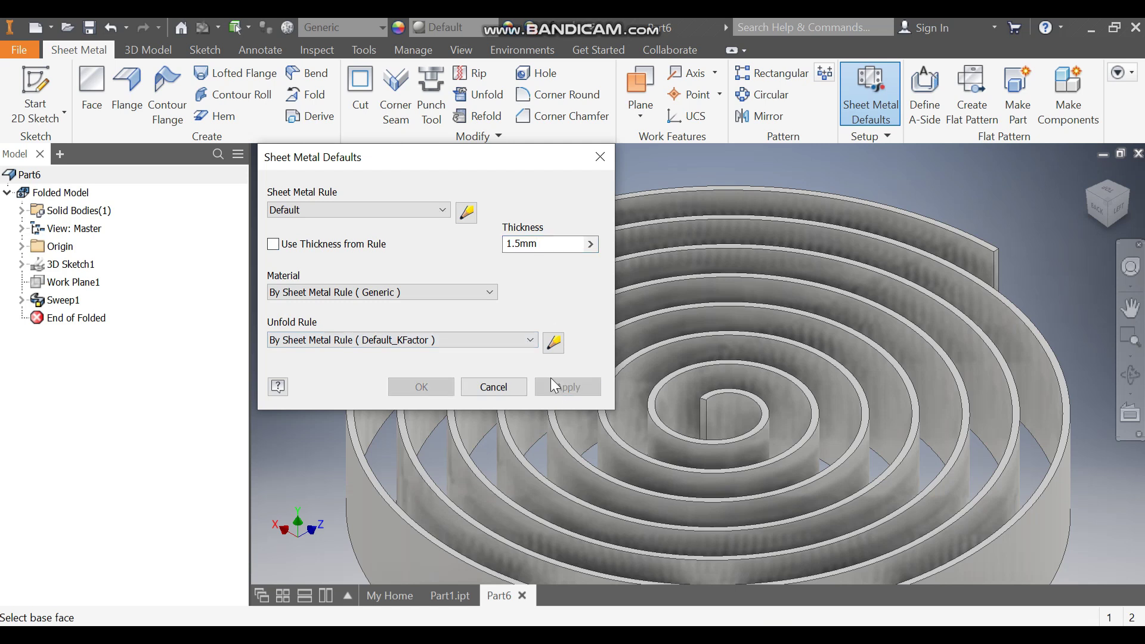
click(600, 157)
Recentre the spiral and recheck Sheet Metal Defaults to confirm the 1.5 mm thickness
scroll(671, 177, down, 3)
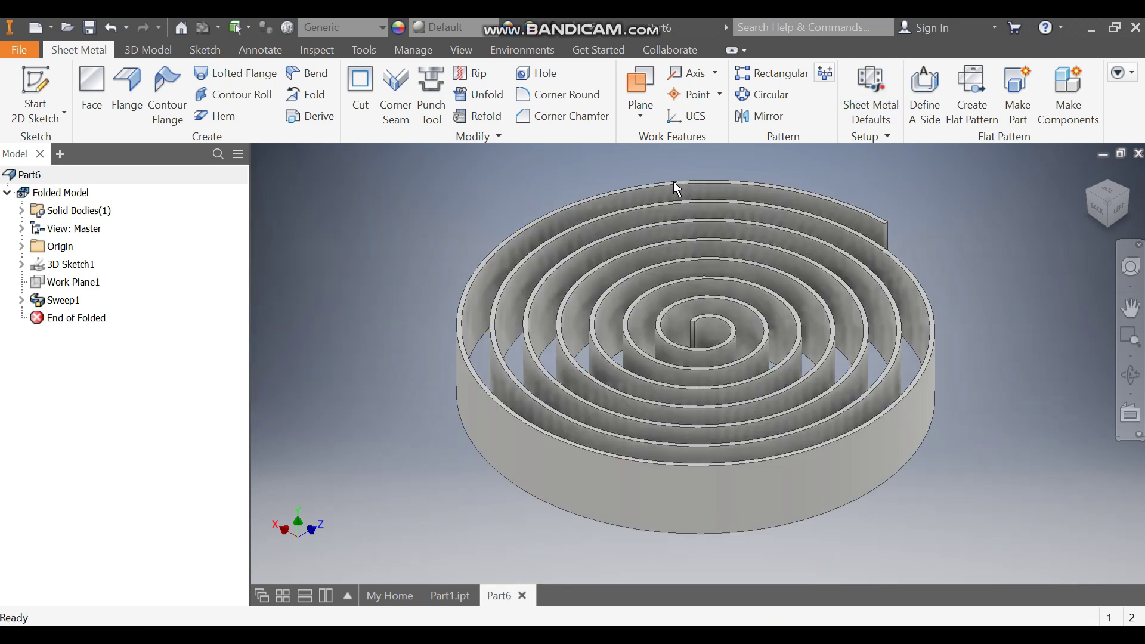
middle_drag(576, 184, 692, 181)
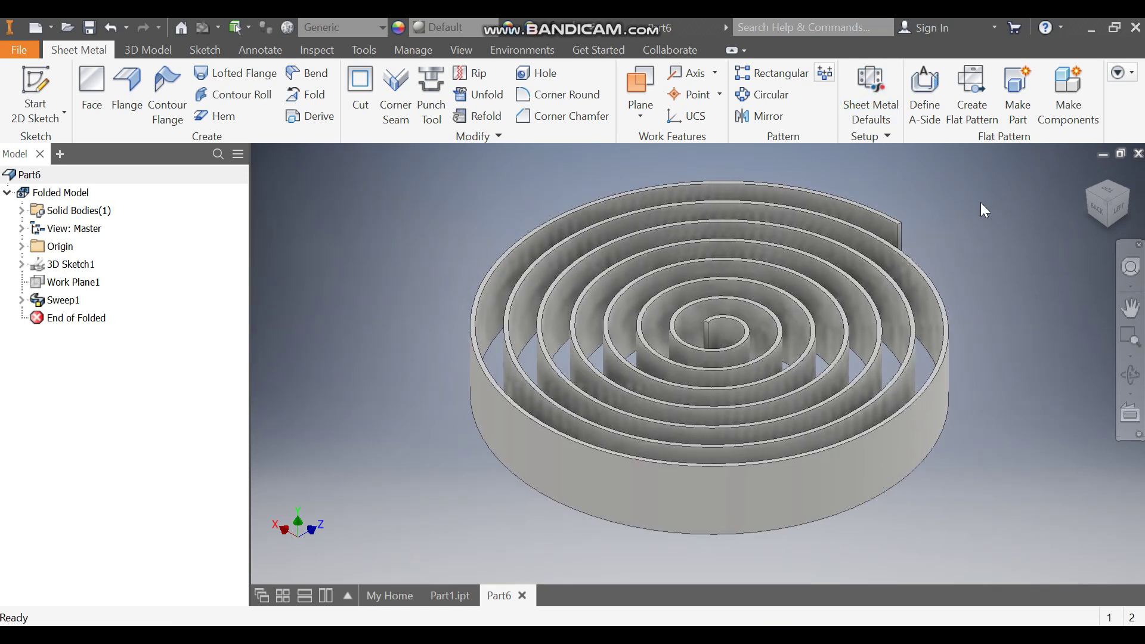
click(867, 89)
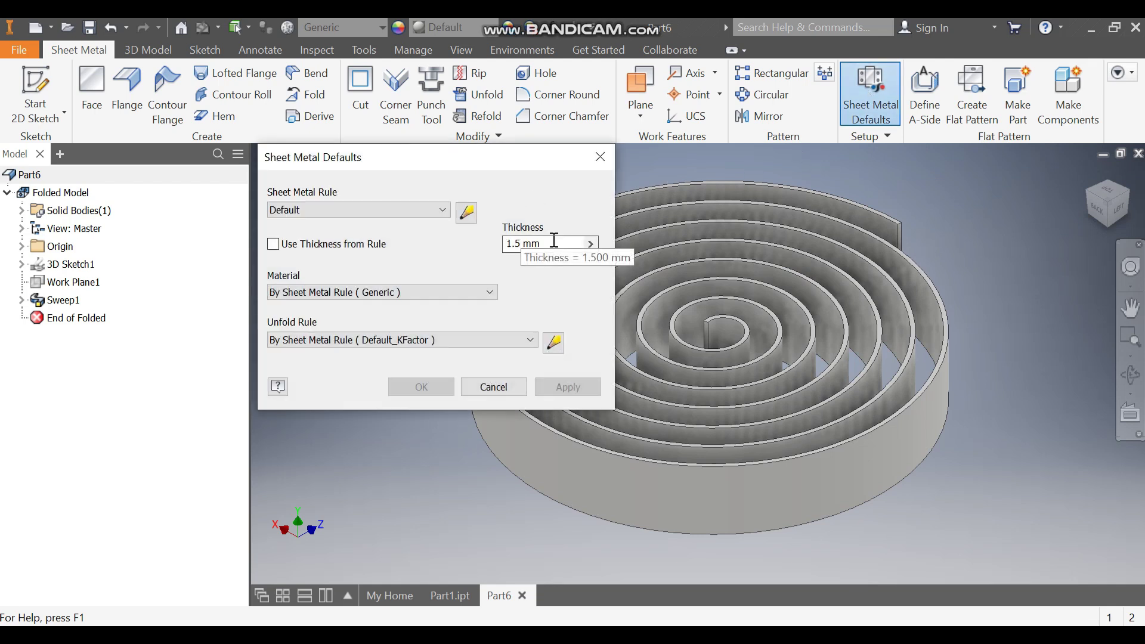
click(602, 155)
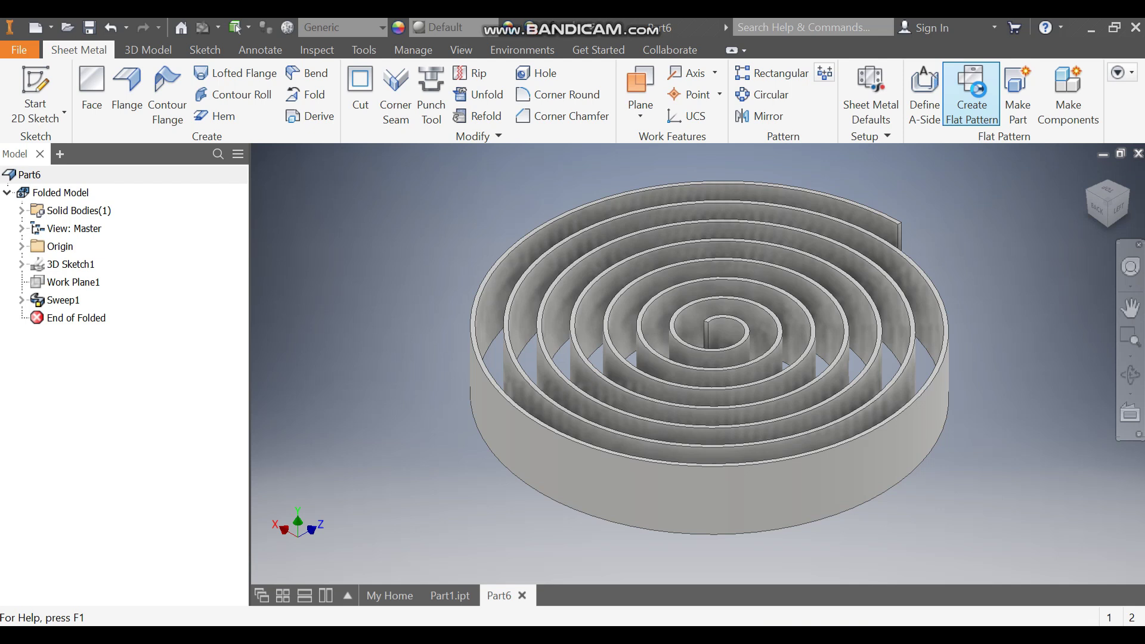
Create the flat pattern, unrolling the spiral wall into one long straight strip
click(972, 90)
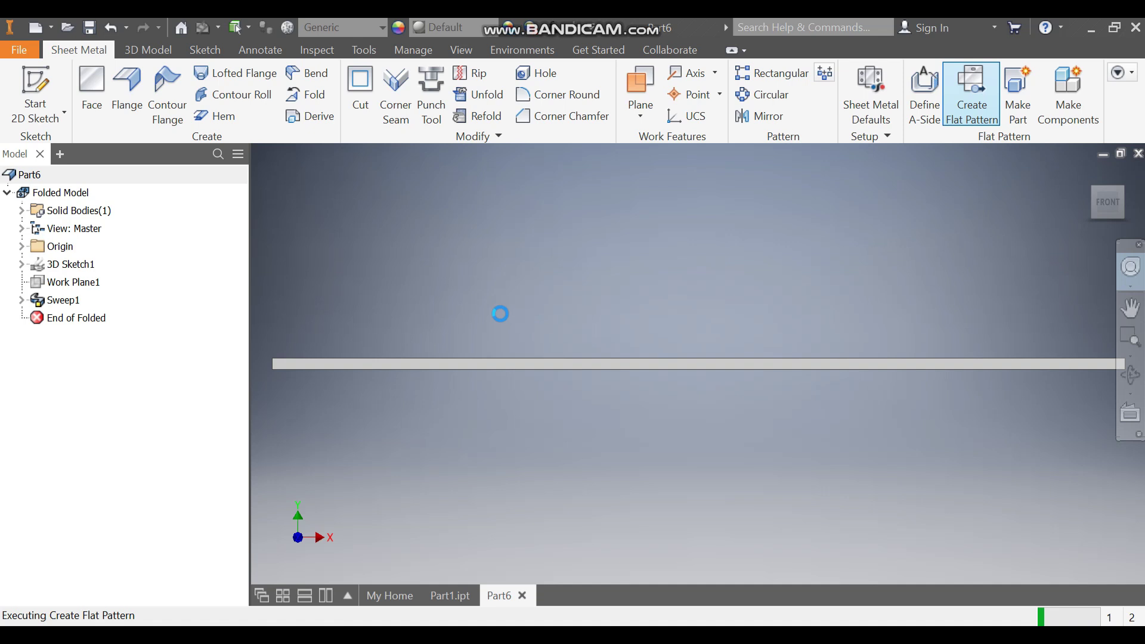
scroll(553, 322, down, 2)
scroll(499, 331, up, 2)
middle_drag(499, 330, 542, 330)
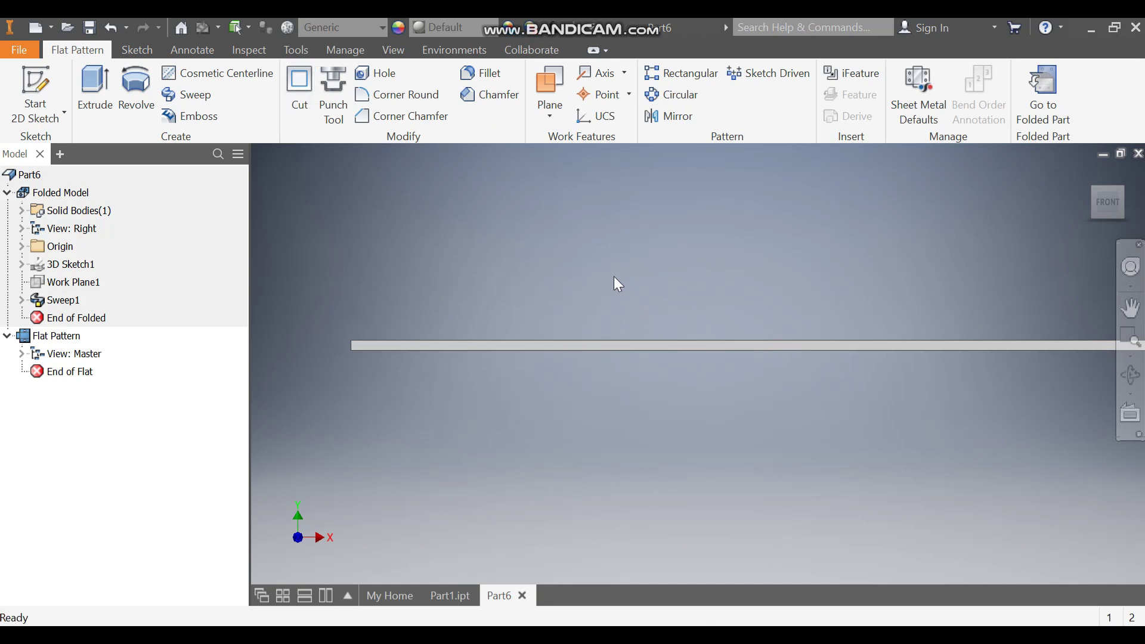
click(254, 56)
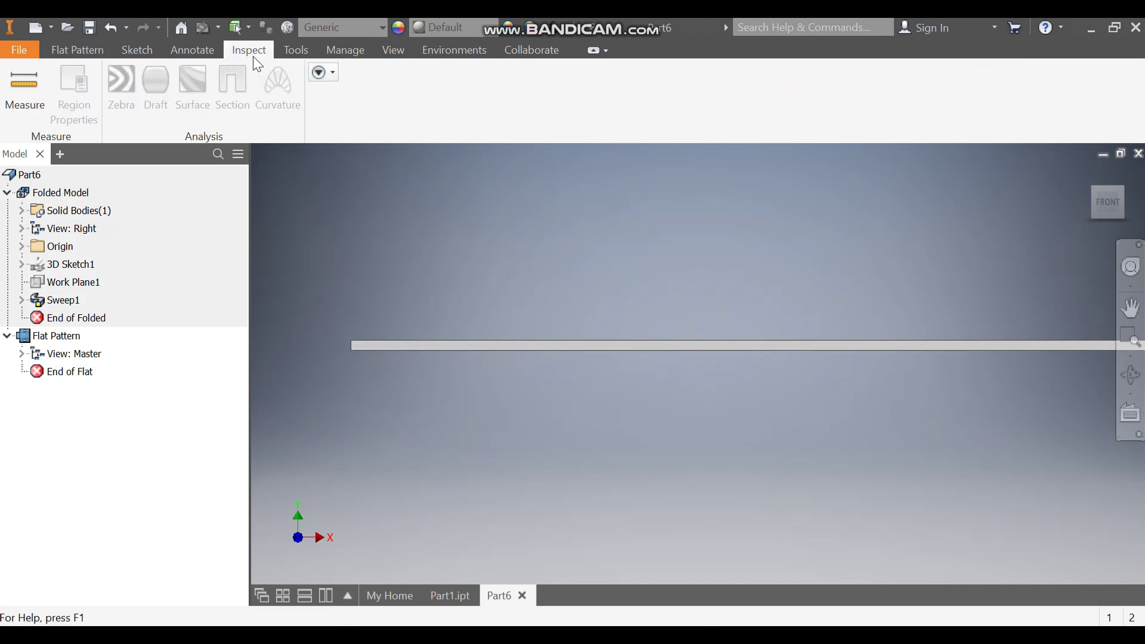
Measure the flat strip's long edge at 1881.237 mm, then close the Measure panel
click(9, 83)
click(600, 339)
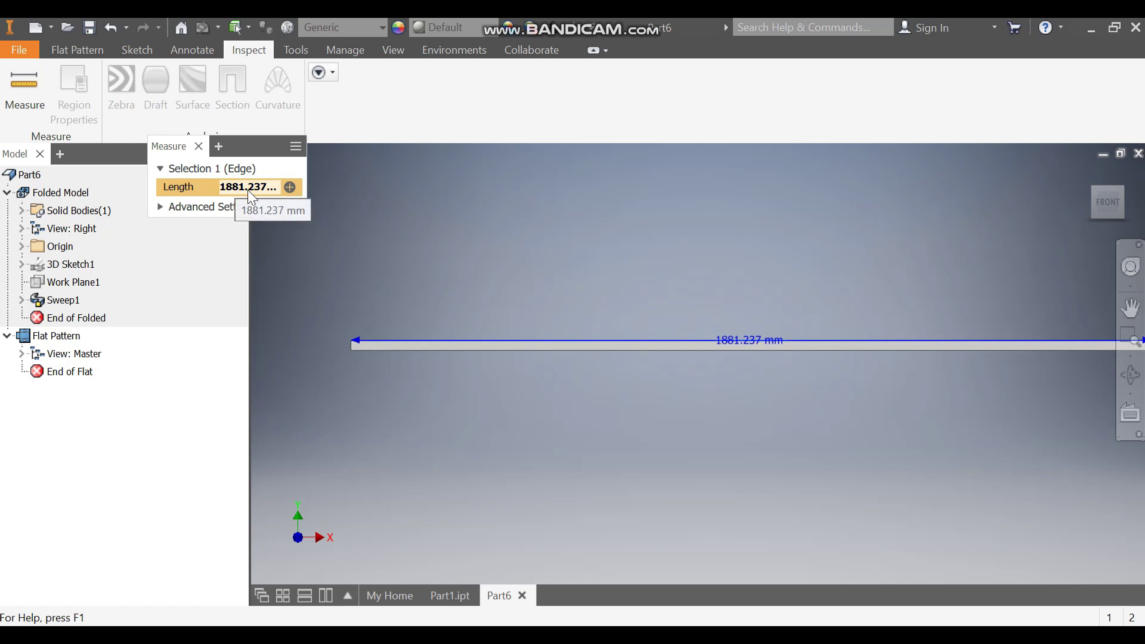
click(199, 147)
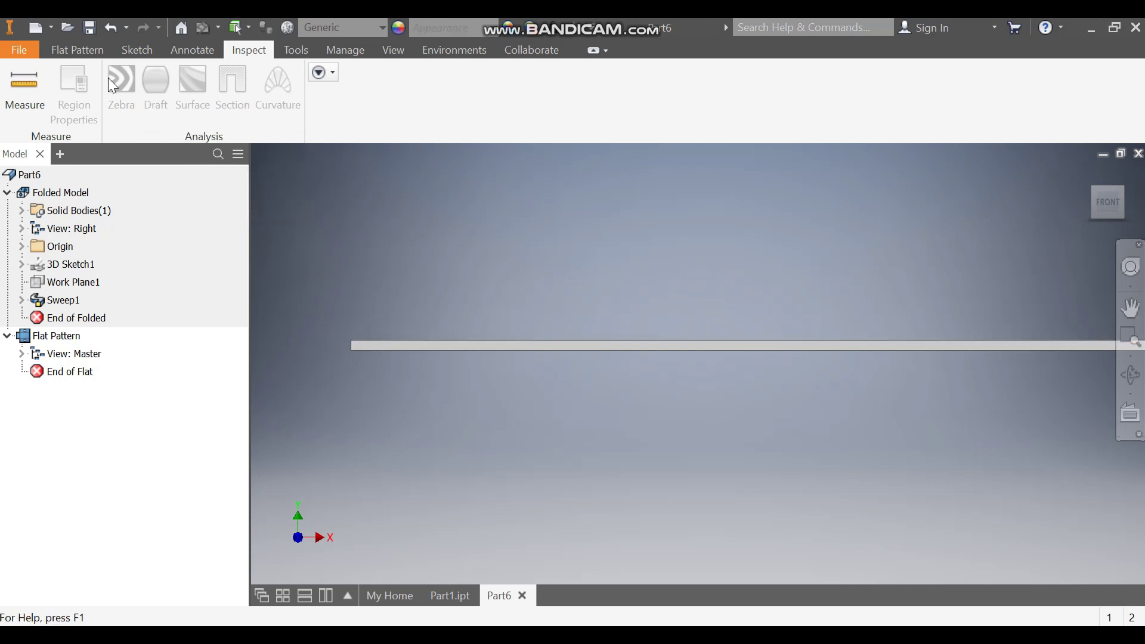
click(77, 52)
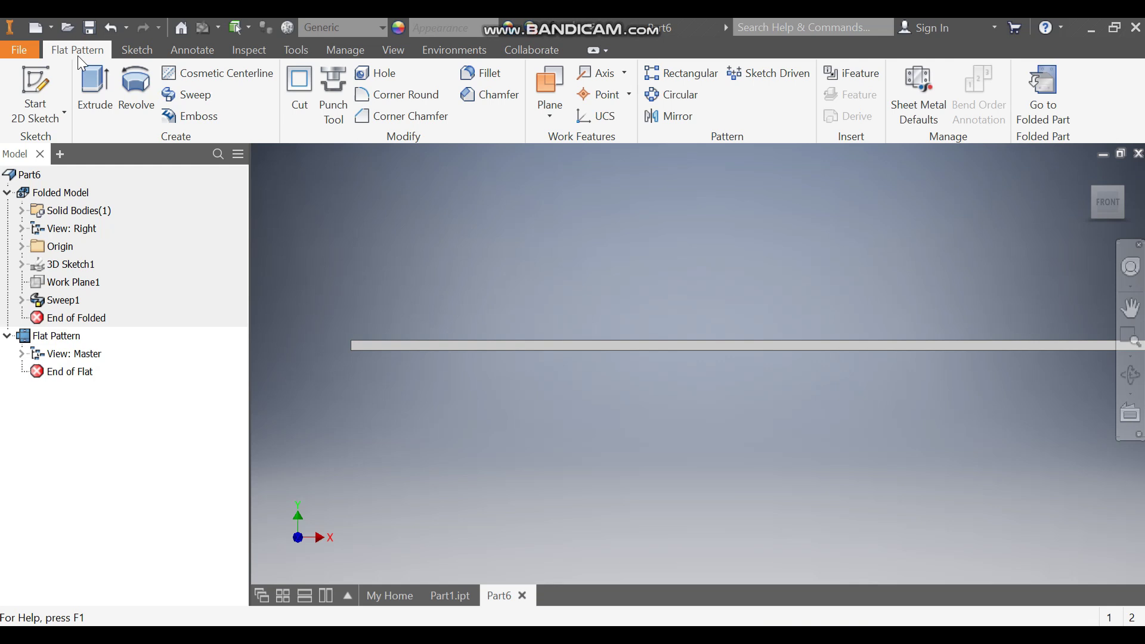
Return to the folded part and give Part6 the Cloth - Yellow appearance
click(1053, 88)
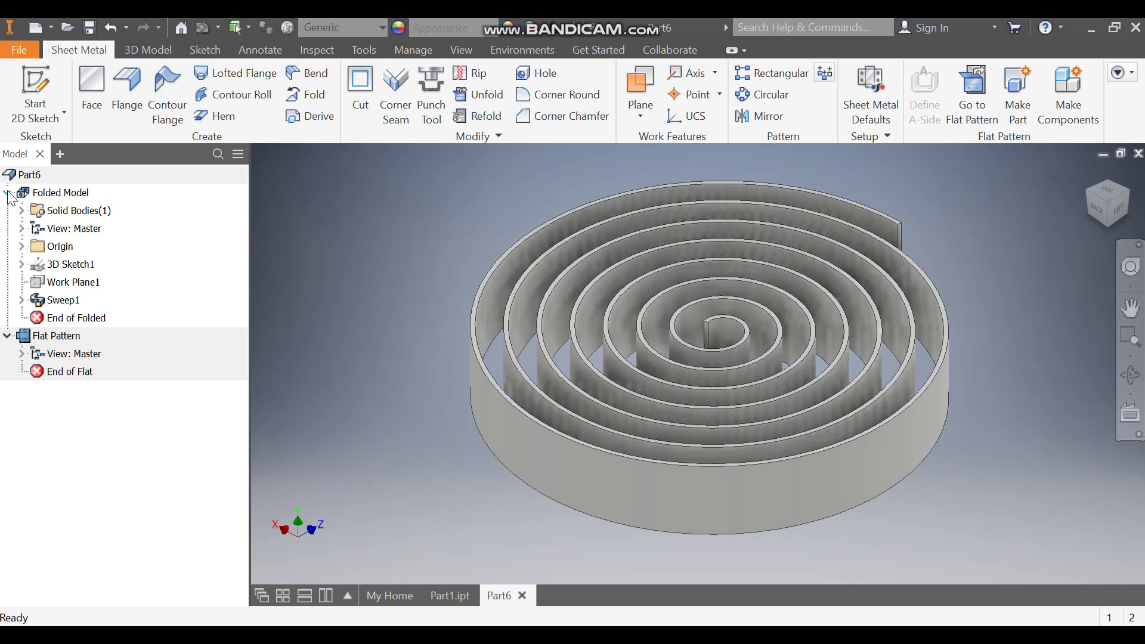
click(12, 175)
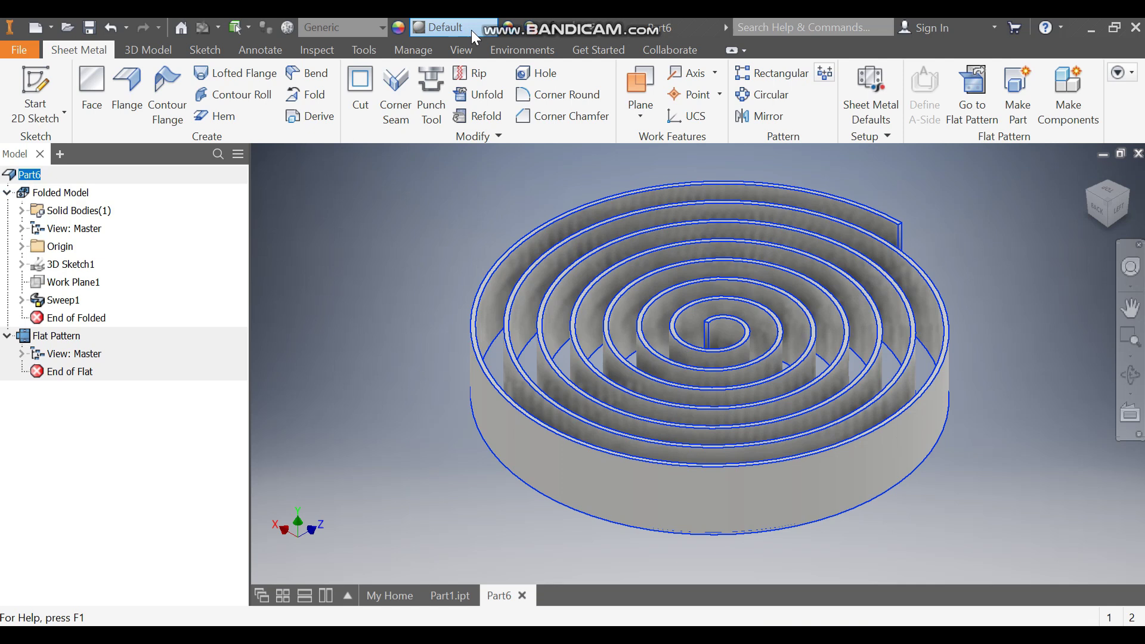
click(471, 30)
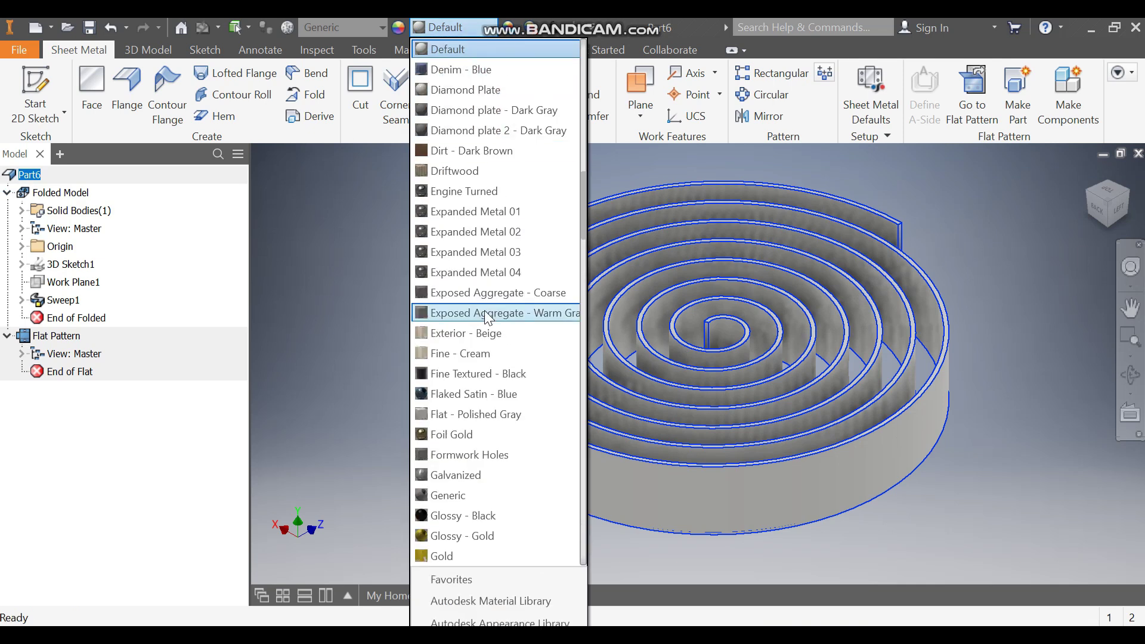
key(Page_Down)
key(Page_Down)
key(Page_Down)
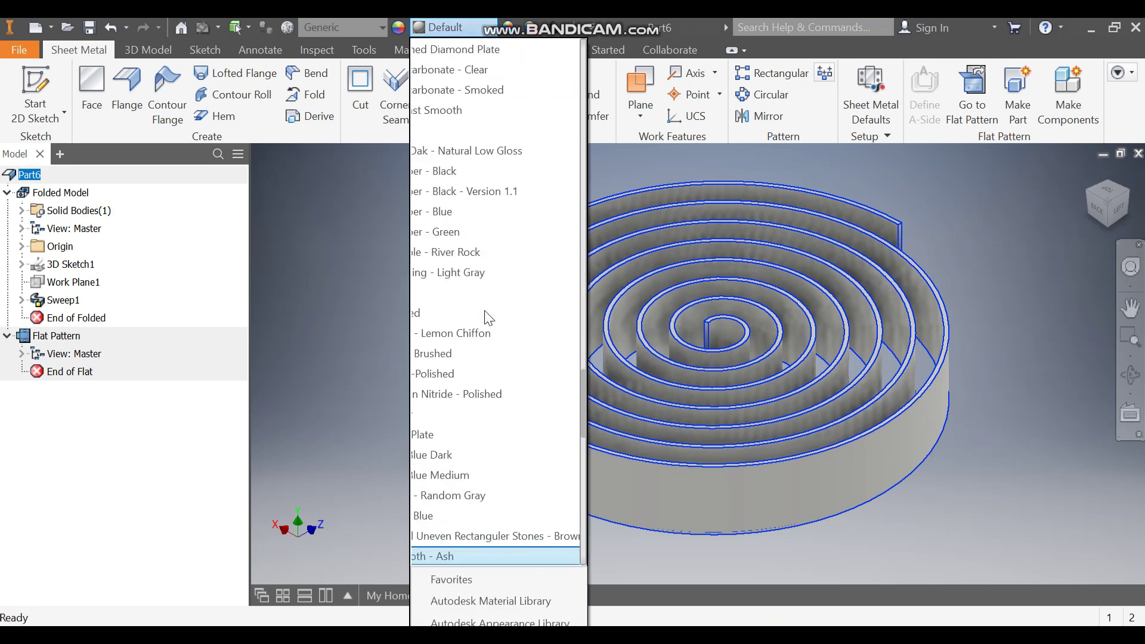
key(Down)
key(Down)
key(Down)
key(Down)
key(Down)
key(Down)
key(Down)
key(Down)
key(Down)
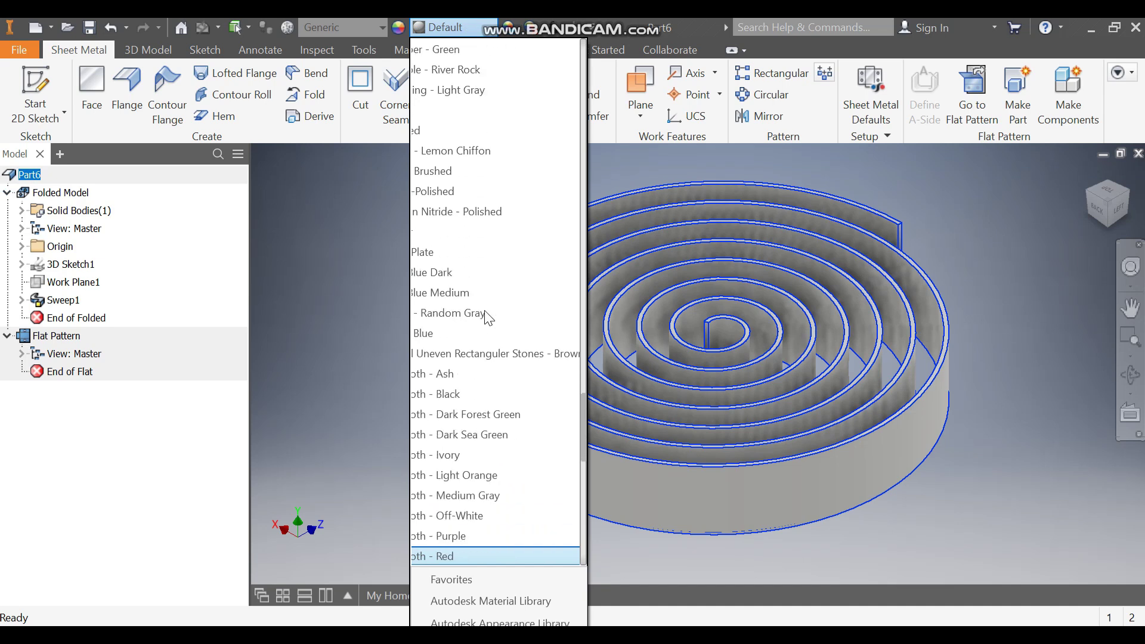
key(Down)
key(Down)
key(Down)
key(Up)
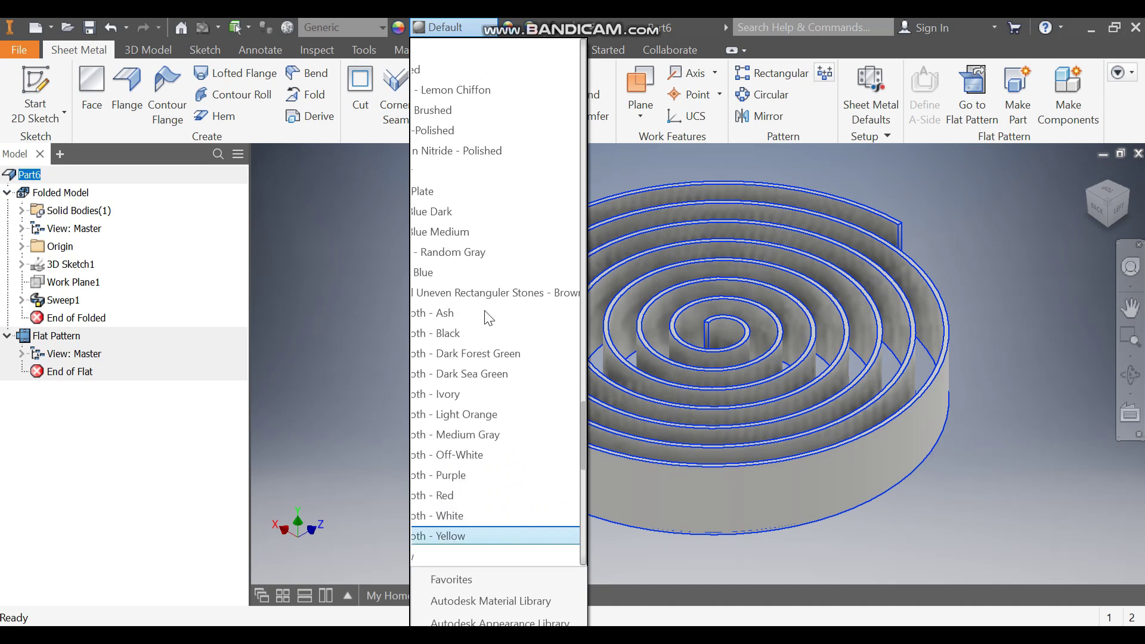
key(Return)
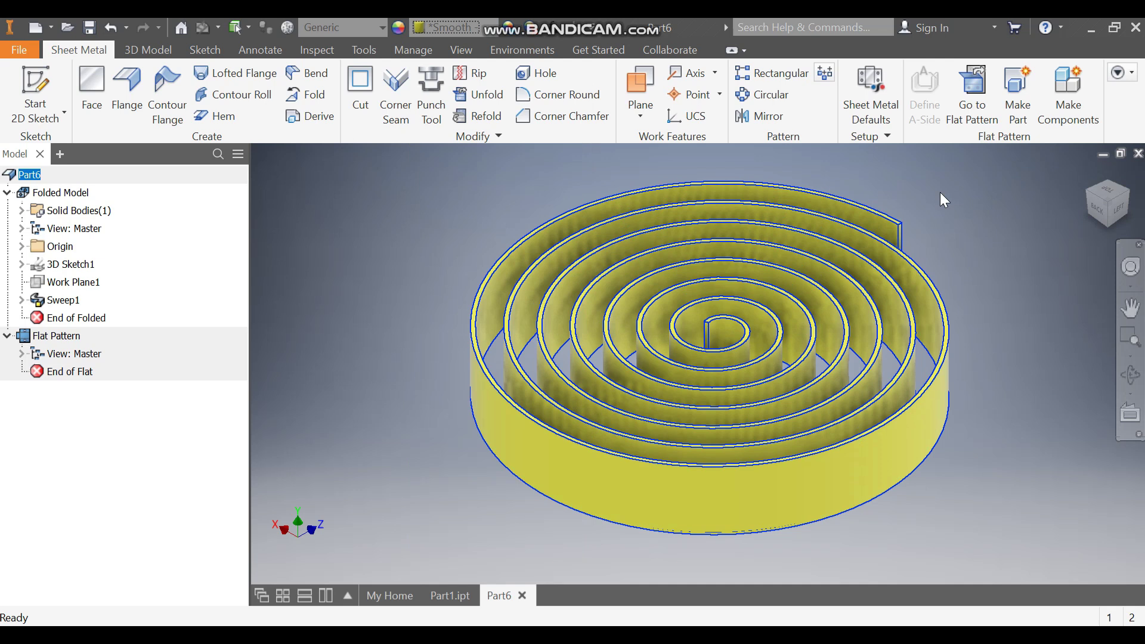
click(941, 193)
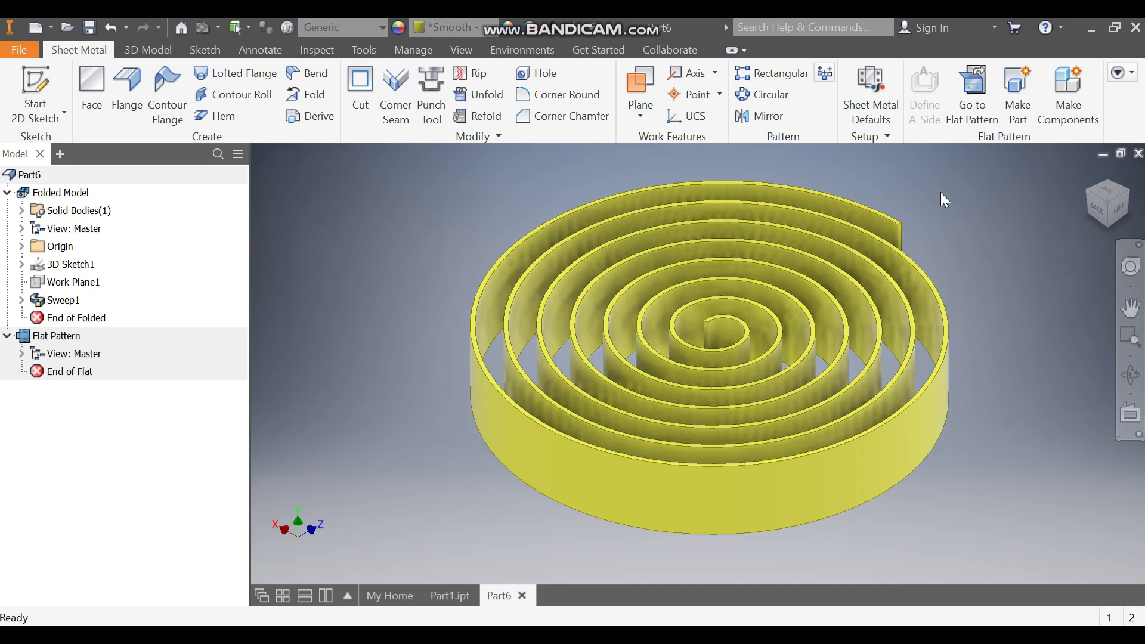